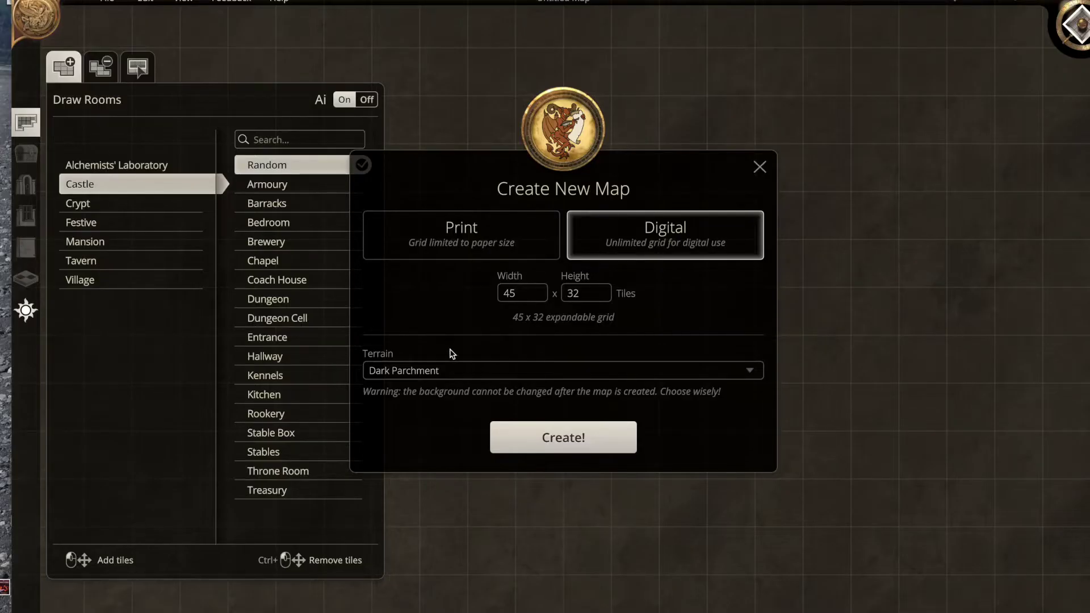
- Create a new digital map with Grasslands terrain, Flat elevation, No Vegetation and Island water
{"action": "left_click", "coordinate": [457, 373]}
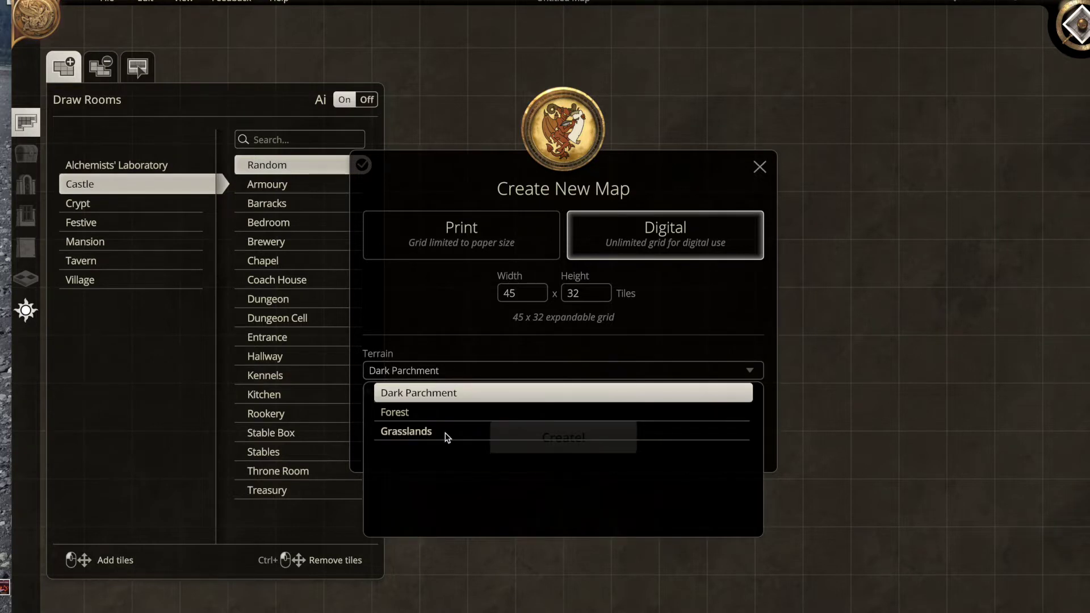
{"action": "left_click", "coordinate": [406, 432]}
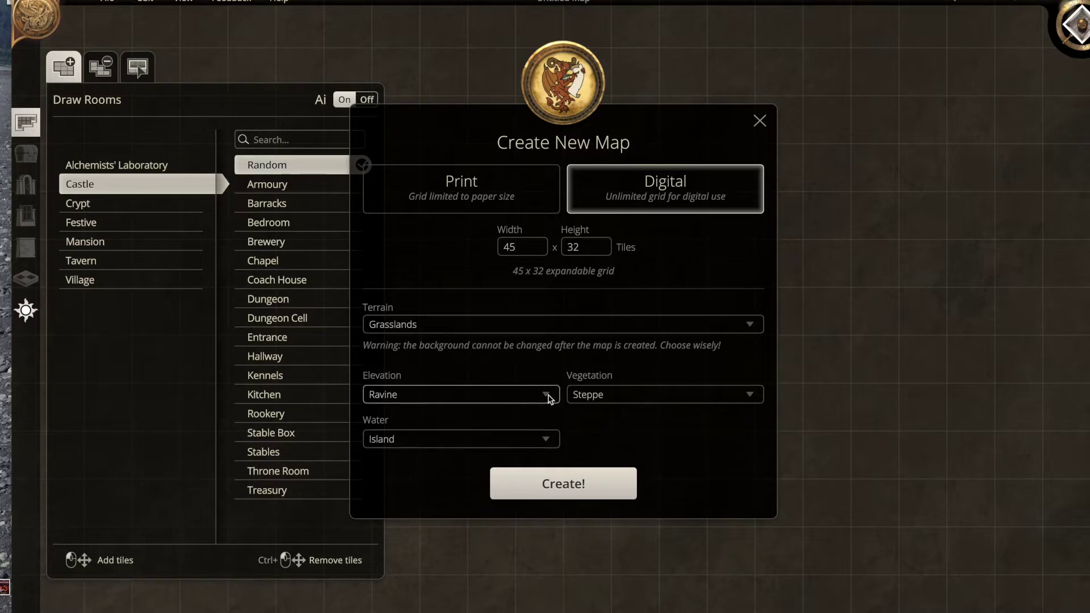
{"action": "left_click", "coordinate": [549, 398]}
{"action": "left_click", "coordinate": [534, 418]}
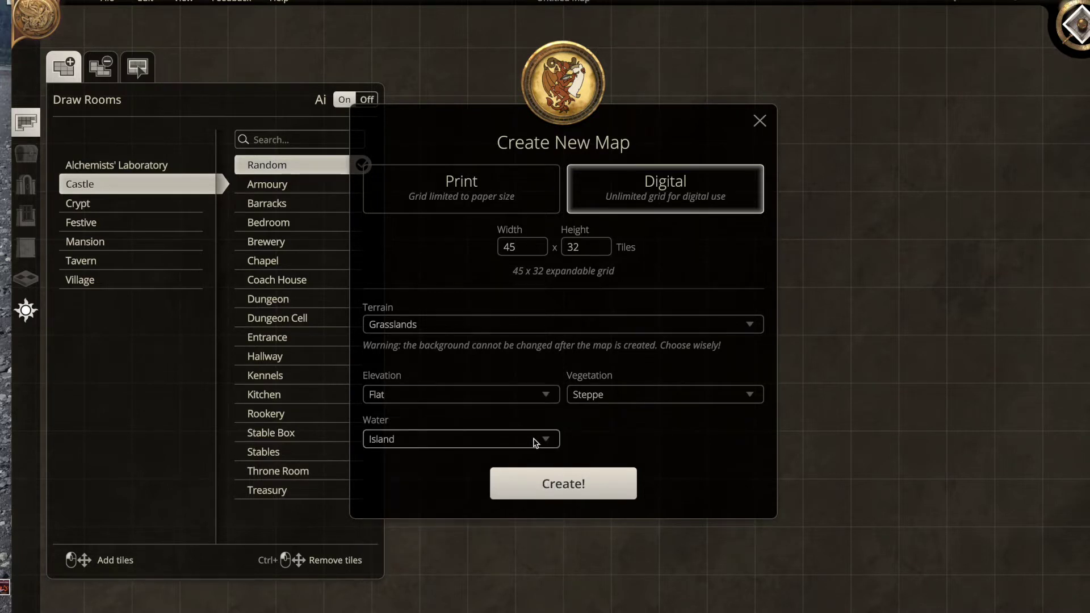
{"action": "left_click", "coordinate": [536, 440]}
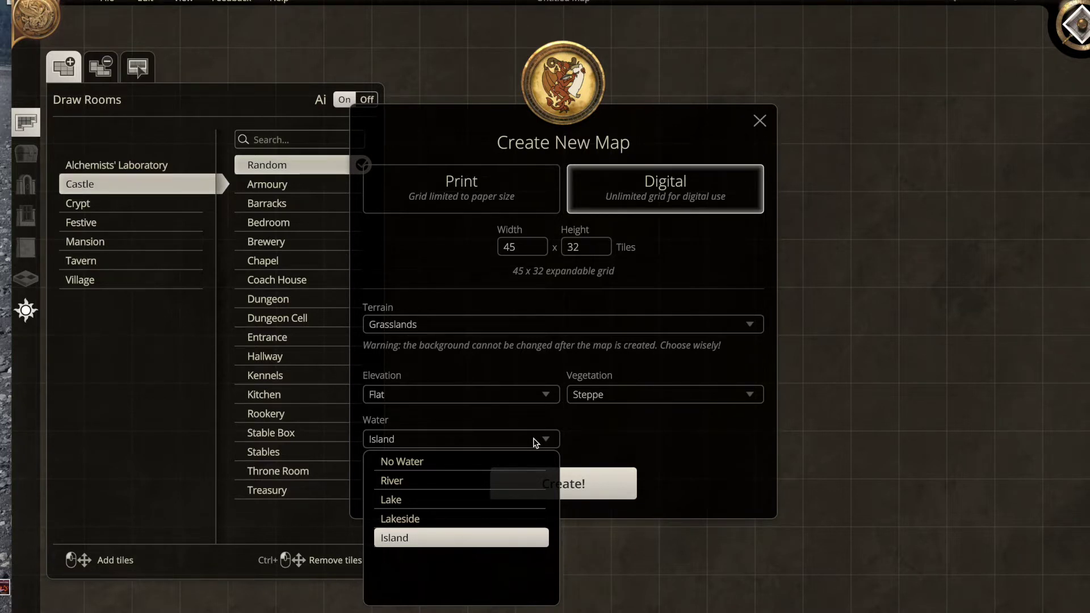
{"action": "left_click", "coordinate": [606, 404]}
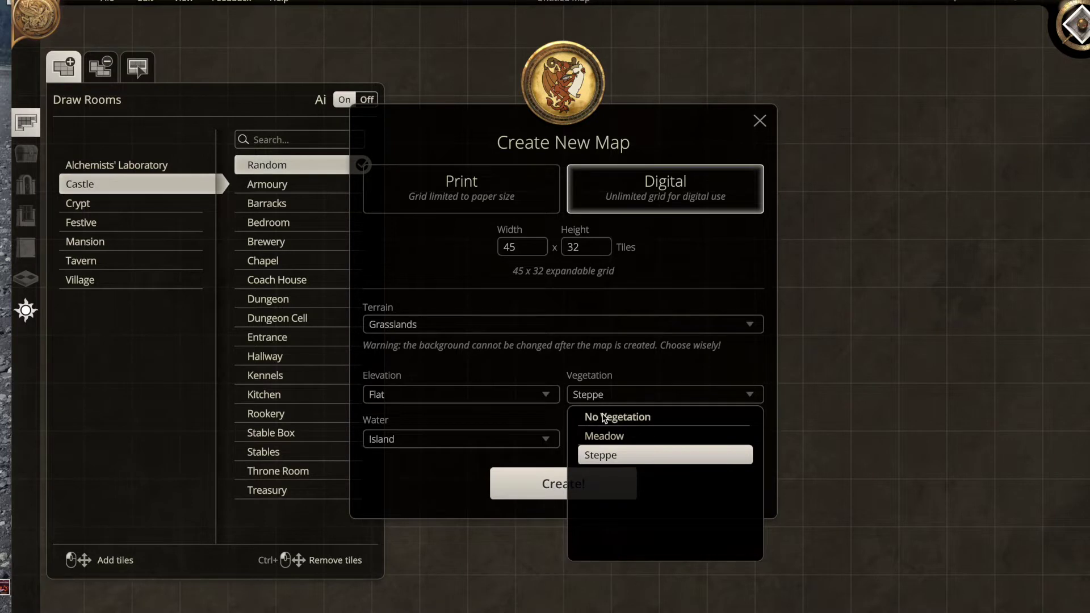
{"action": "left_click", "coordinate": [603, 418]}
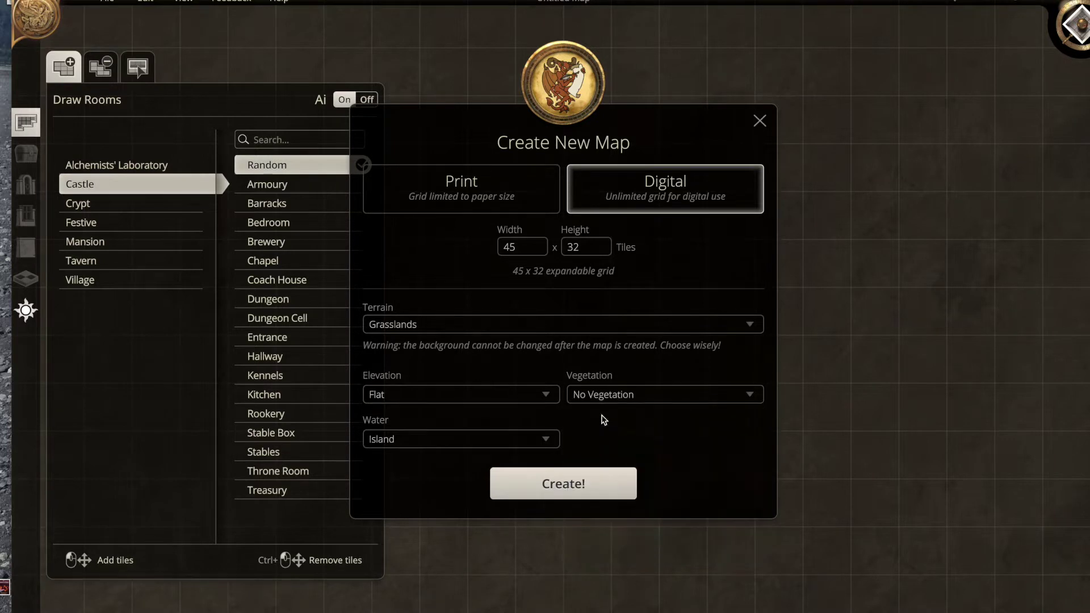
{"action": "left_click", "coordinate": [580, 483]}
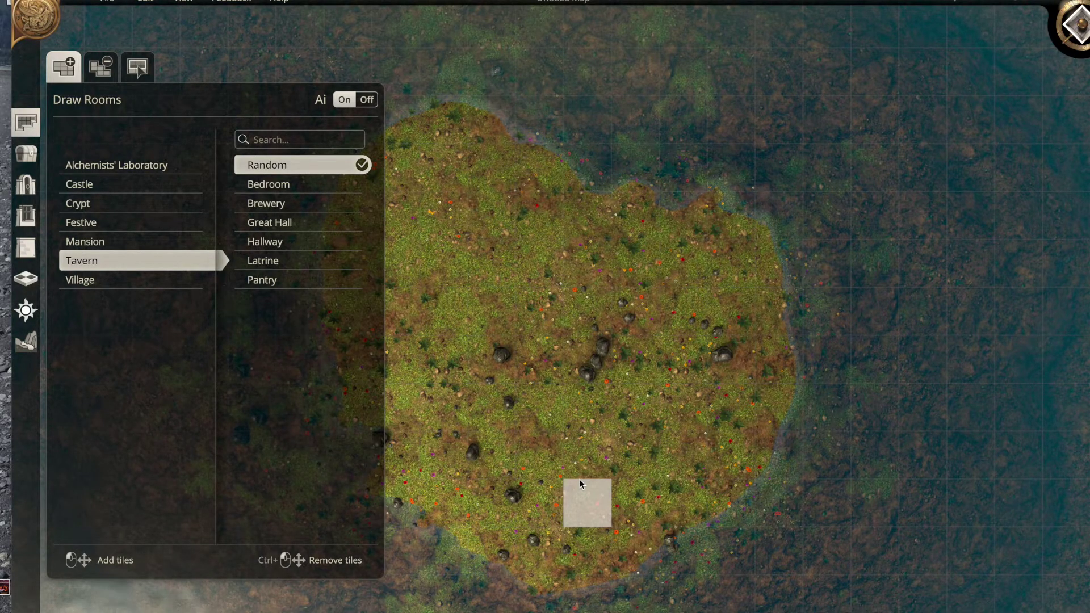
{"action": "left_click", "coordinate": [28, 154]}
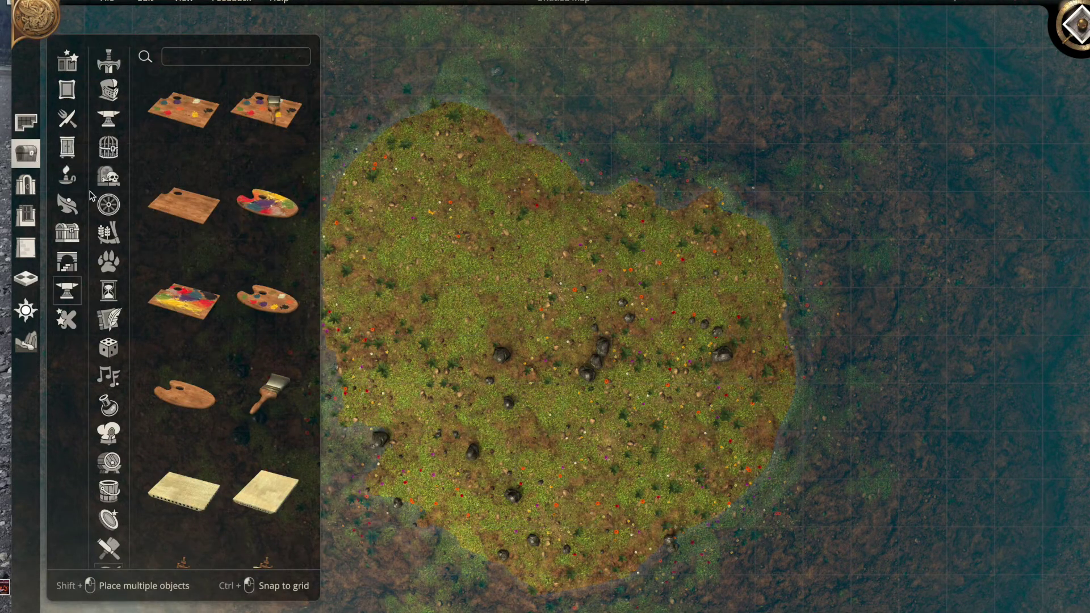
{"action": "left_click", "coordinate": [26, 153]}
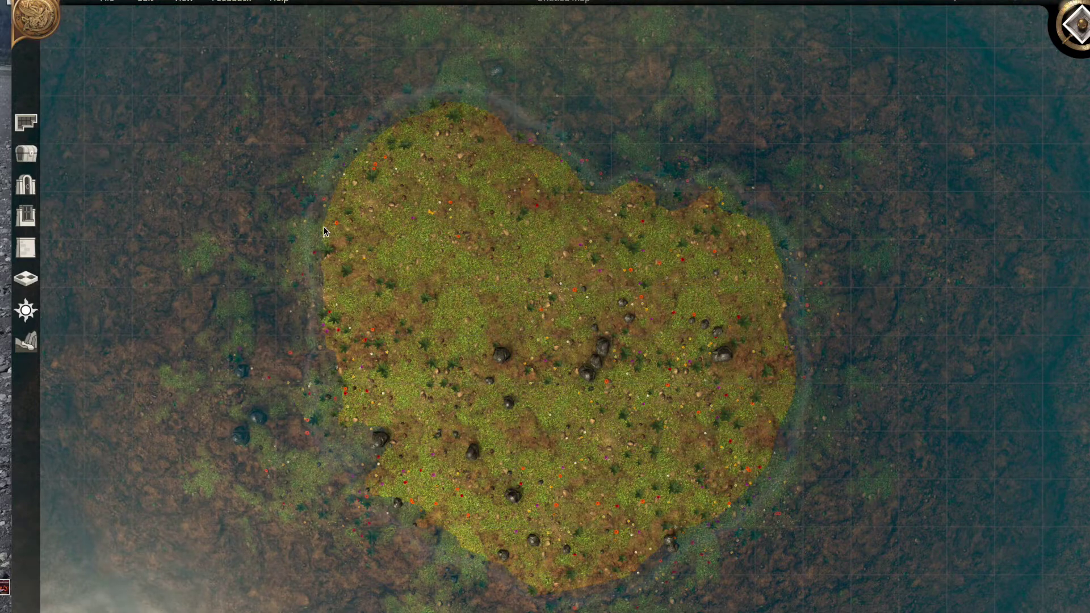
- Lower the terrain through the island's centre, along its eastern side and off its southwestern shore with the Lower terrain brush
{"action": "scroll", "coordinate": [324, 229], "scroll_direction": "down", "scroll_amount": 5}
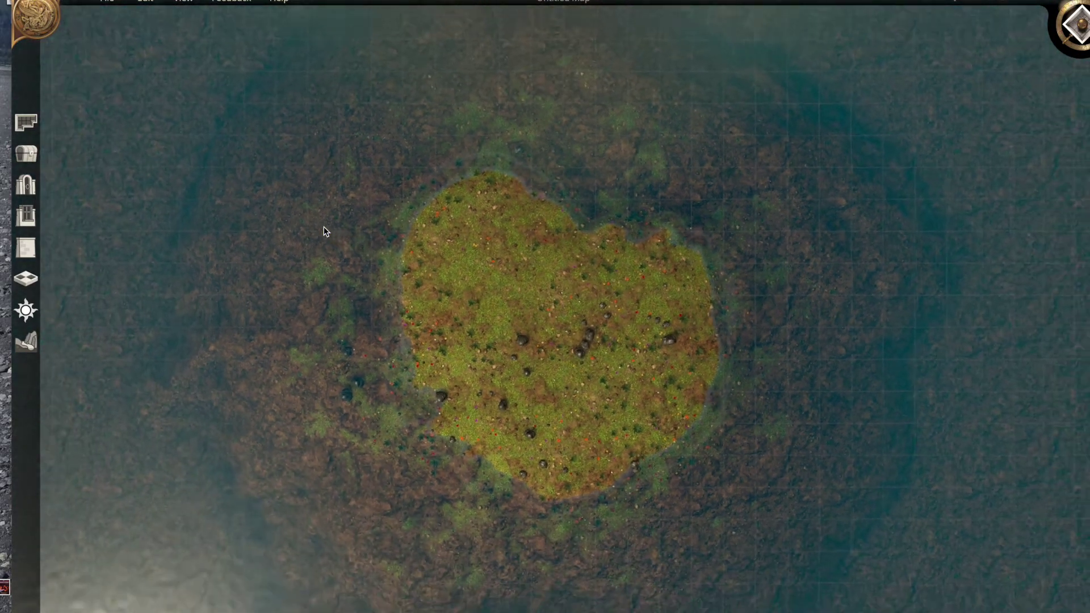
{"action": "scroll", "coordinate": [325, 229], "scroll_direction": "down", "scroll_amount": 3}
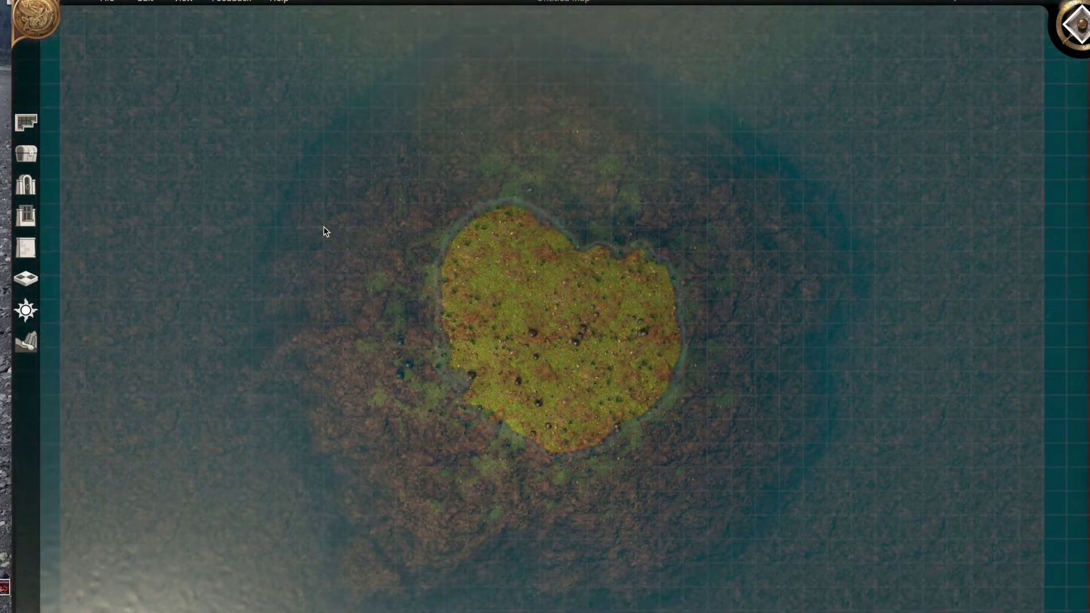
{"action": "scroll", "coordinate": [323, 226], "scroll_direction": "down", "scroll_amount": 1}
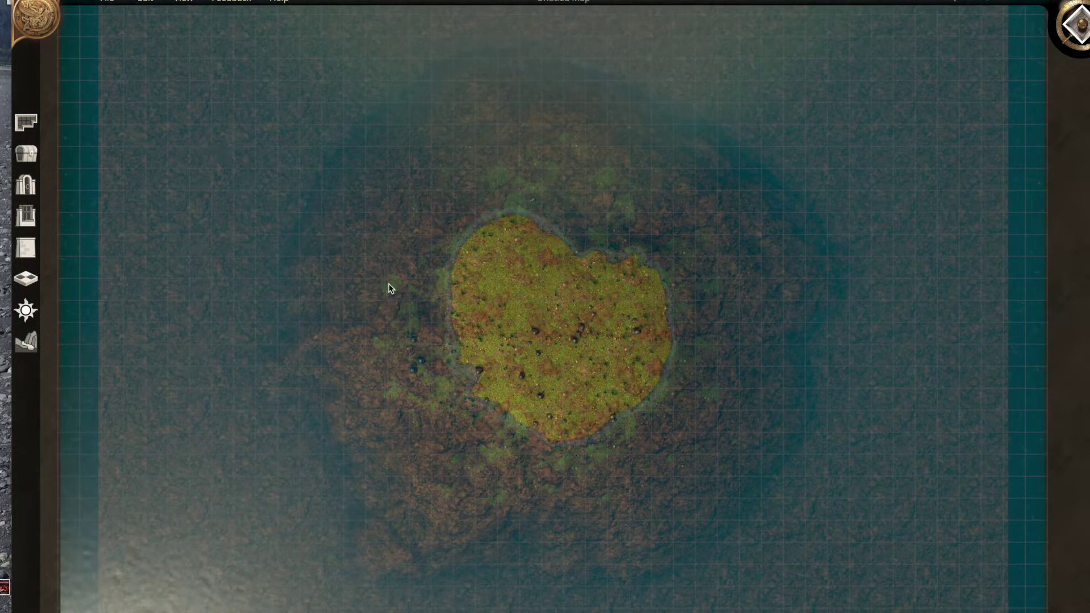
{"action": "left_click", "coordinate": [25, 344]}
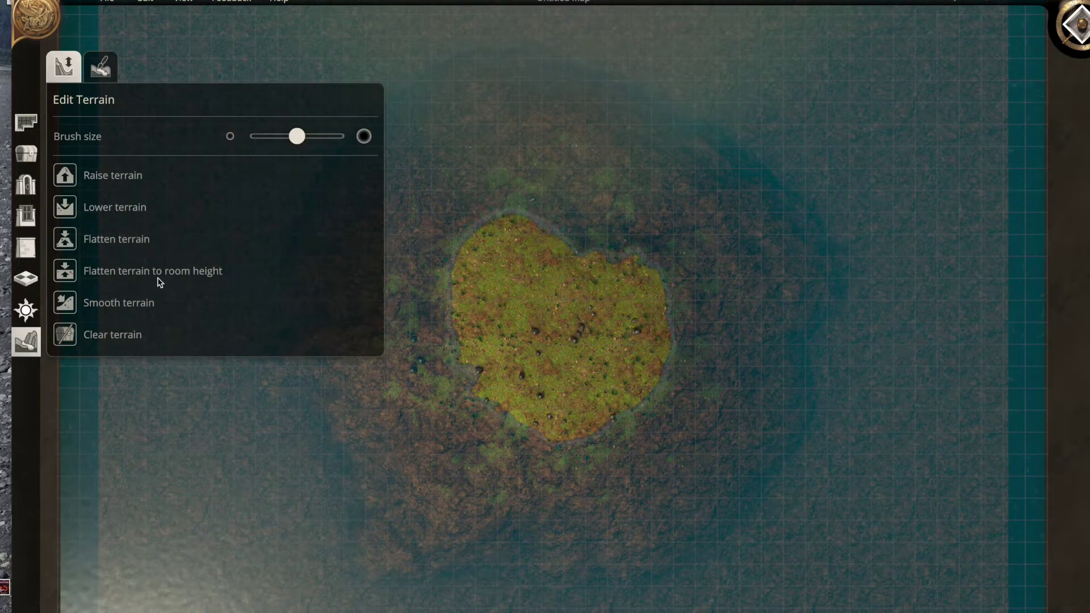
{"action": "left_click", "coordinate": [105, 211]}
{"action": "mouse_move", "coordinate": [500, 299]}
{"action": "left_mouse_down"}
{"action": "mouse_move", "coordinate": [555, 287]}
{"action": "mouse_move", "coordinate": [628, 323]}
{"action": "mouse_move", "coordinate": [593, 417]}
{"action": "left_mouse_up"}
{"action": "mouse_move", "coordinate": [509, 438]}
{"action": "left_mouse_down"}
{"action": "mouse_move", "coordinate": [450, 414]}
{"action": "mouse_move", "coordinate": [433, 353]}
{"action": "left_mouse_up"}
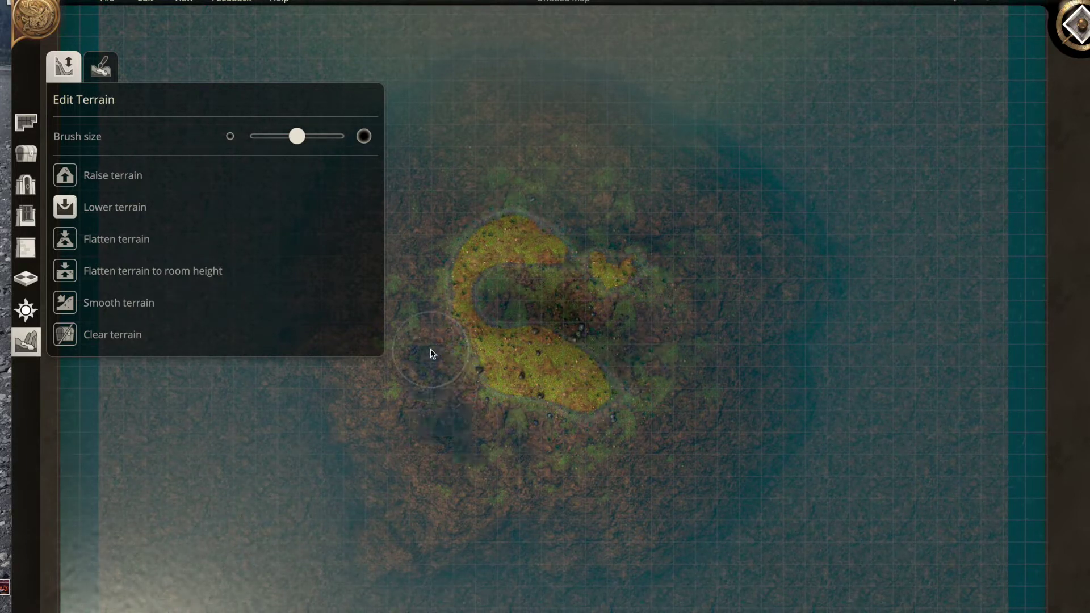
- Raise terrain to extend the island westward and form small islets and peaks to the north, east and far northeast
{"action": "left_click", "coordinate": [65, 176]}
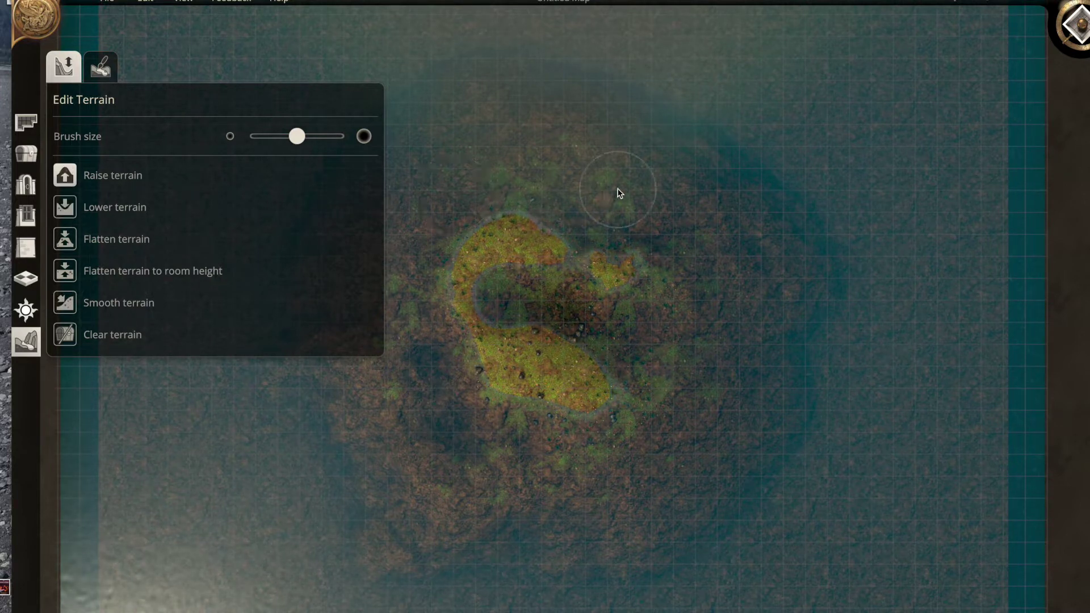
{"action": "mouse_move", "coordinate": [790, 128]}
{"action": "left_mouse_down"}
{"action": "mouse_move", "coordinate": [654, 157]}
{"action": "mouse_move", "coordinate": [545, 127]}
{"action": "mouse_move", "coordinate": [511, 99]}
{"action": "left_mouse_up"}
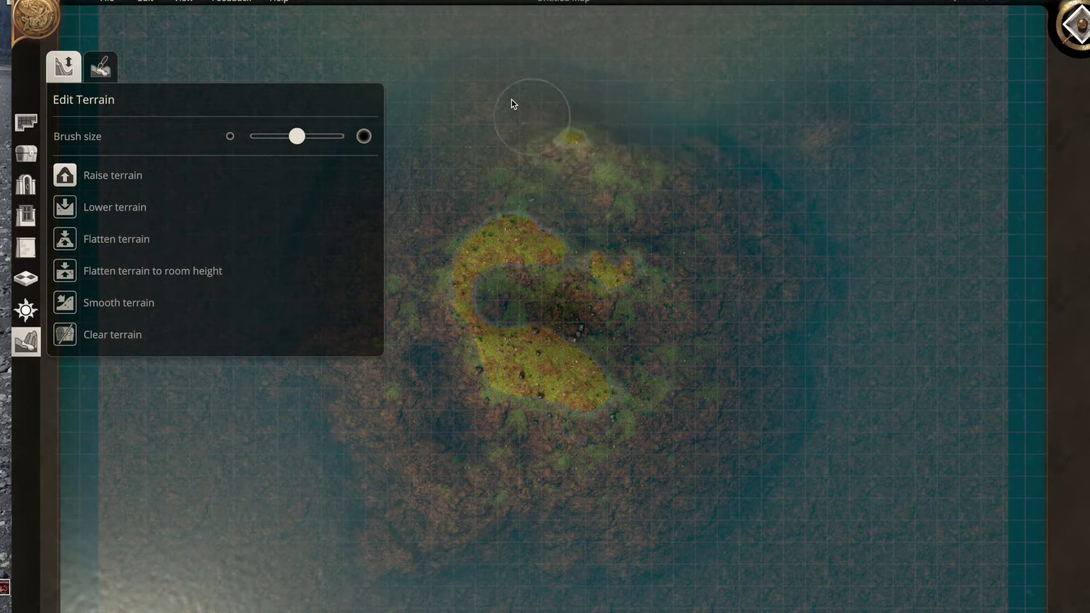
{"action": "mouse_move", "coordinate": [770, 79]}
{"action": "left_mouse_down"}
{"action": "mouse_move", "coordinate": [840, 83]}
{"action": "mouse_move", "coordinate": [718, 219]}
{"action": "mouse_move", "coordinate": [731, 341]}
{"action": "mouse_move", "coordinate": [696, 471]}
{"action": "mouse_move", "coordinate": [643, 508]}
{"action": "mouse_move", "coordinate": [465, 479]}
{"action": "left_mouse_up"}
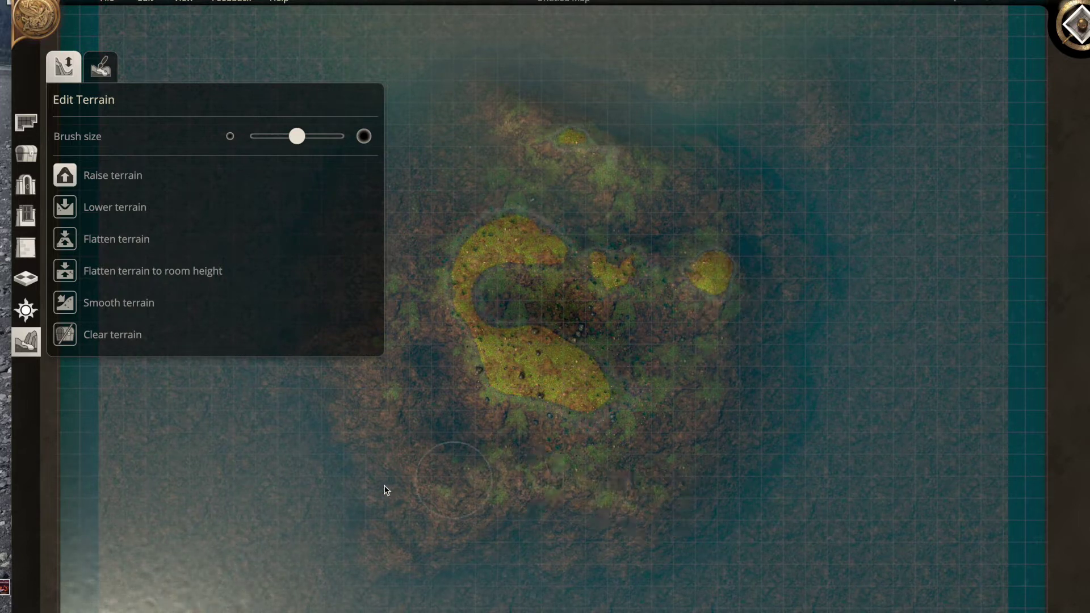
{"action": "mouse_move", "coordinate": [412, 326]}
{"action": "left_mouse_down"}
{"action": "mouse_move", "coordinate": [453, 241]}
{"action": "mouse_move", "coordinate": [463, 101]}
{"action": "mouse_move", "coordinate": [394, 64]}
{"action": "mouse_move", "coordinate": [481, 62]}
{"action": "mouse_move", "coordinate": [497, 83]}
{"action": "mouse_move", "coordinate": [548, 66]}
{"action": "left_mouse_up"}
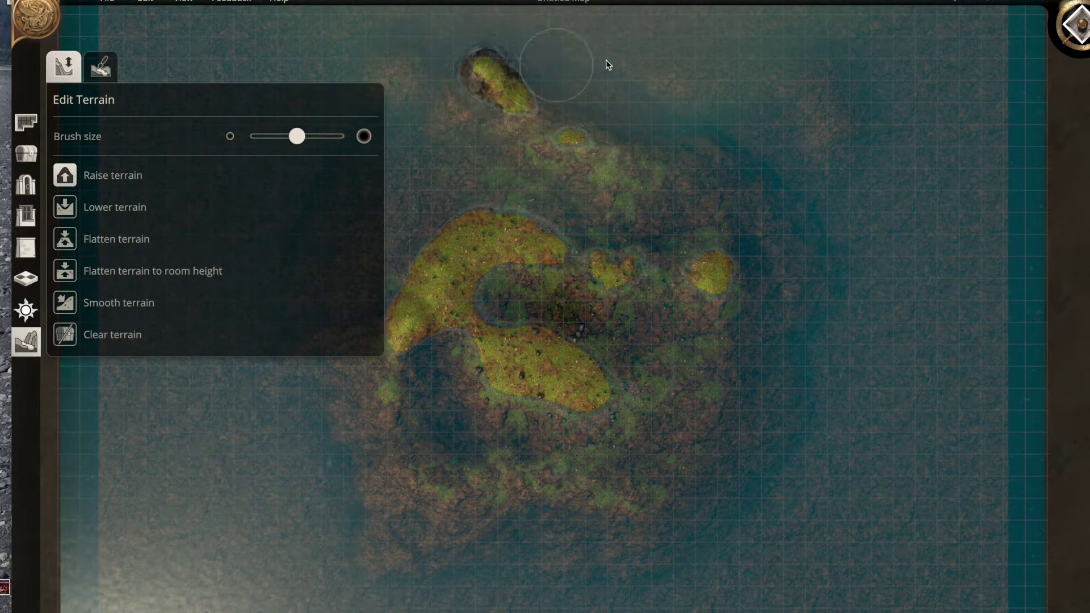
{"action": "mouse_move", "coordinate": [634, 56]}
{"action": "left_mouse_down"}
{"action": "mouse_move", "coordinate": [831, 85]}
{"action": "mouse_move", "coordinate": [884, 132]}
{"action": "mouse_move", "coordinate": [898, 163]}
{"action": "mouse_move", "coordinate": [820, 117]}
{"action": "mouse_move", "coordinate": [779, 124]}
{"action": "left_mouse_up"}
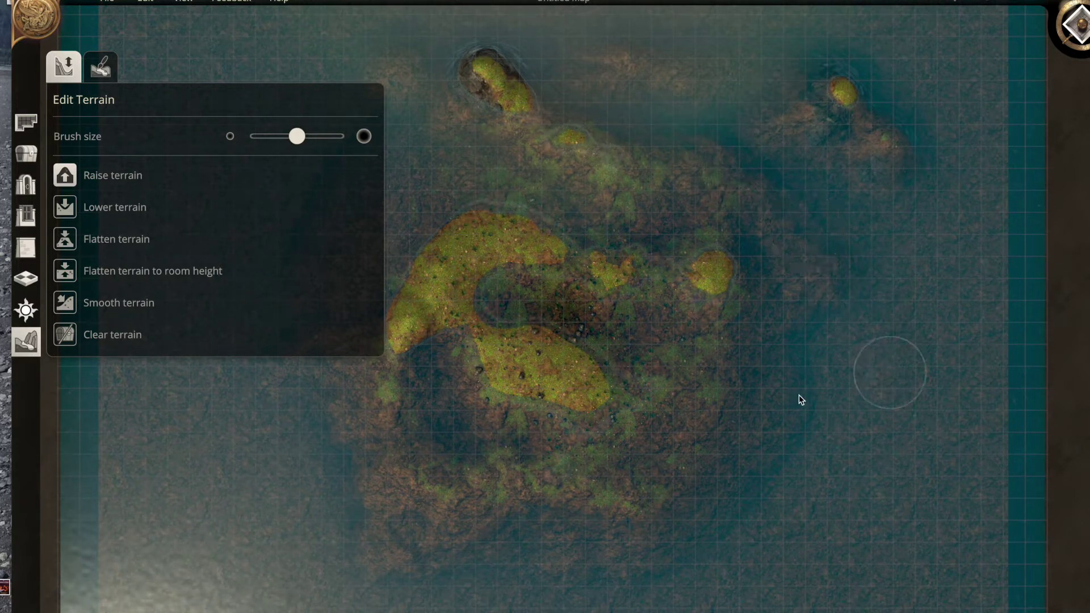
- Raise a curved ridge along the island's southern side and shoals stretching towards the map's southwestern corner
{"action": "mouse_move", "coordinate": [642, 460]}
{"action": "left_mouse_down"}
{"action": "mouse_move", "coordinate": [638, 504]}
{"action": "mouse_move", "coordinate": [615, 514]}
{"action": "mouse_move", "coordinate": [417, 492]}
{"action": "left_mouse_up"}
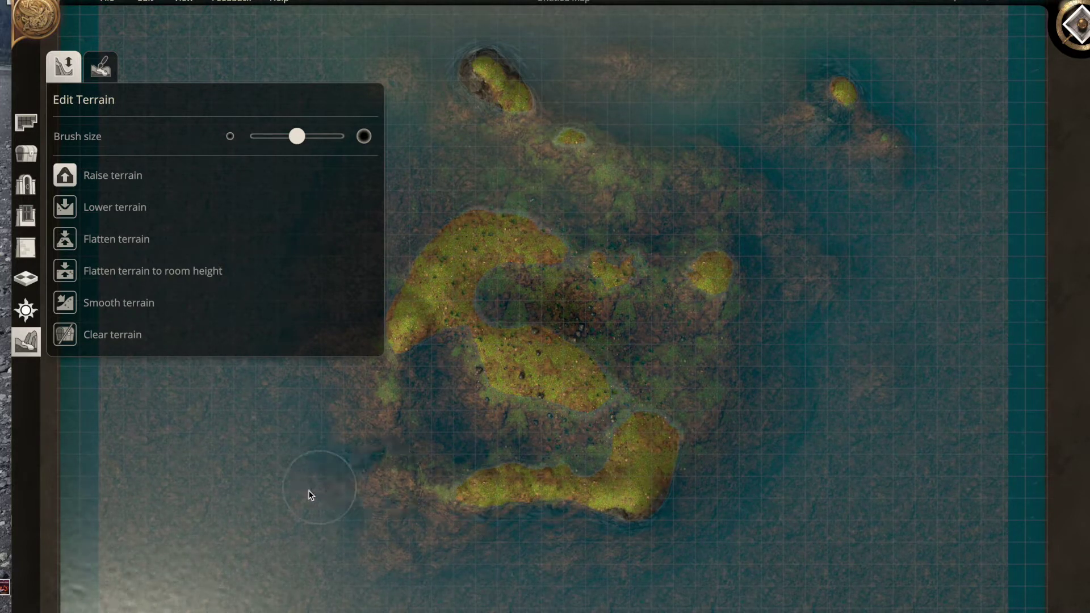
{"action": "mouse_move", "coordinate": [326, 478]}
{"action": "left_mouse_down"}
{"action": "mouse_move", "coordinate": [360, 452]}
{"action": "mouse_move", "coordinate": [184, 445]}
{"action": "mouse_move", "coordinate": [139, 475]}
{"action": "left_mouse_up"}
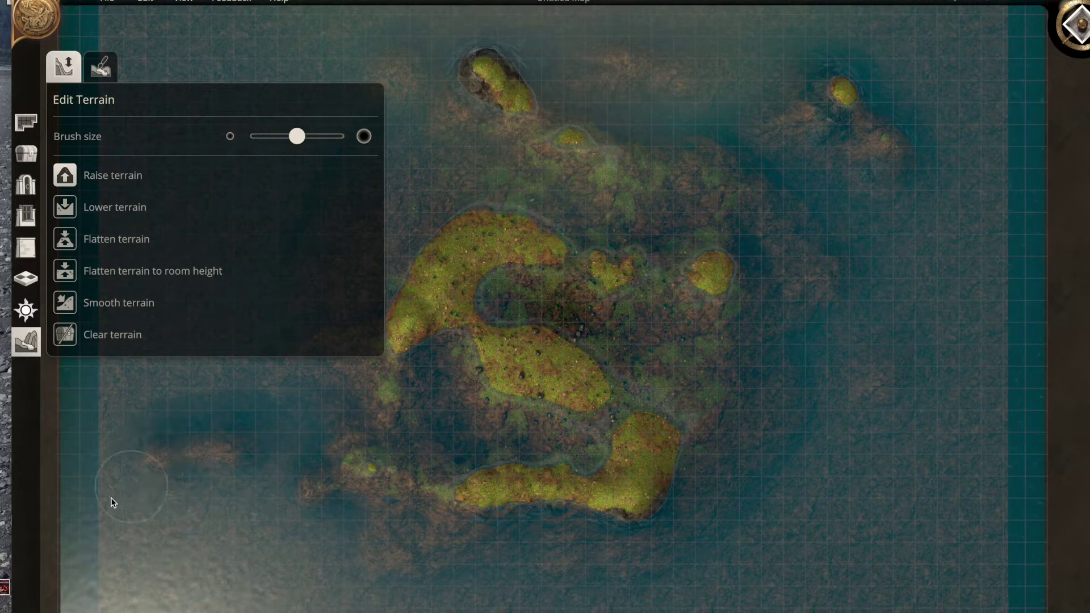
{"action": "mouse_move", "coordinate": [103, 530]}
{"action": "left_mouse_down"}
{"action": "mouse_move", "coordinate": [183, 514]}
{"action": "mouse_move", "coordinate": [256, 528]}
{"action": "mouse_move", "coordinate": [129, 496]}
{"action": "mouse_move", "coordinate": [129, 477]}
{"action": "left_mouse_up"}
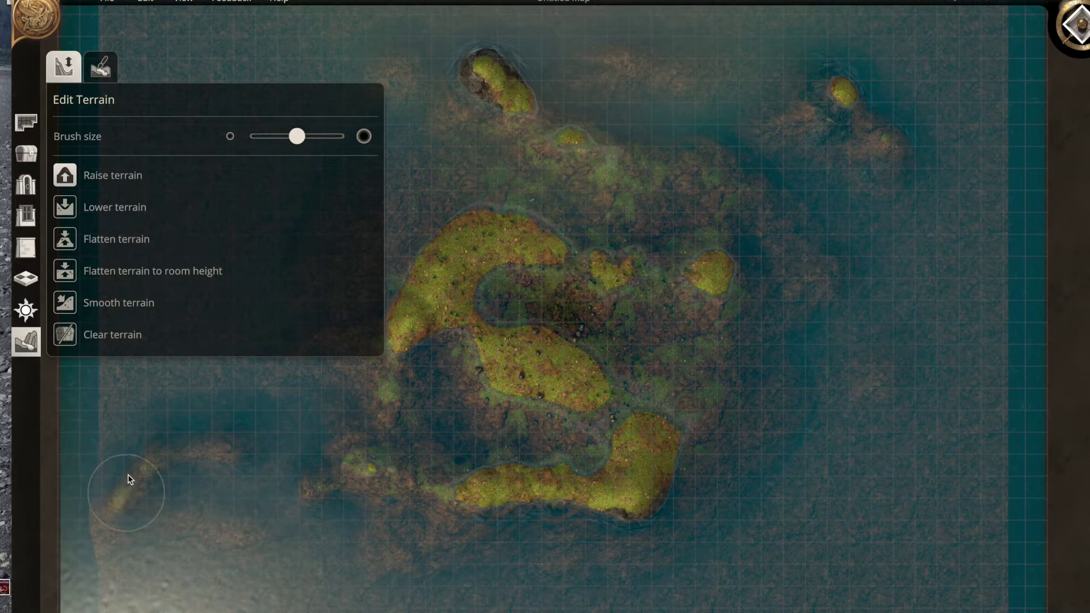
- Paint the main island, the small eastern islets and the southern ridge's northeastern end with the light brown dirt texture
{"action": "left_click", "coordinate": [99, 68]}
{"action": "left_click", "coordinate": [216, 189]}
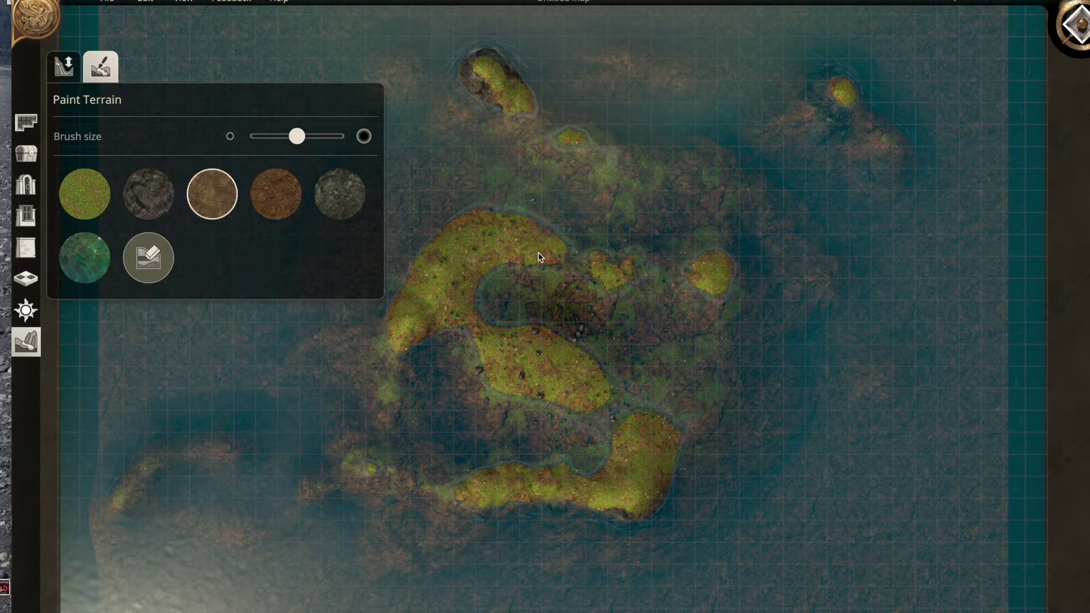
{"action": "mouse_move", "coordinate": [474, 246]}
{"action": "left_mouse_down"}
{"action": "mouse_move", "coordinate": [412, 252]}
{"action": "mouse_move", "coordinate": [394, 324]}
{"action": "mouse_move", "coordinate": [491, 363]}
{"action": "mouse_move", "coordinate": [596, 379]}
{"action": "mouse_move", "coordinate": [453, 295]}
{"action": "mouse_move", "coordinate": [453, 248]}
{"action": "mouse_move", "coordinate": [539, 223]}
{"action": "mouse_move", "coordinate": [724, 293]}
{"action": "mouse_move", "coordinate": [642, 442]}
{"action": "left_mouse_up"}
{"action": "left_click", "coordinate": [643, 442]}
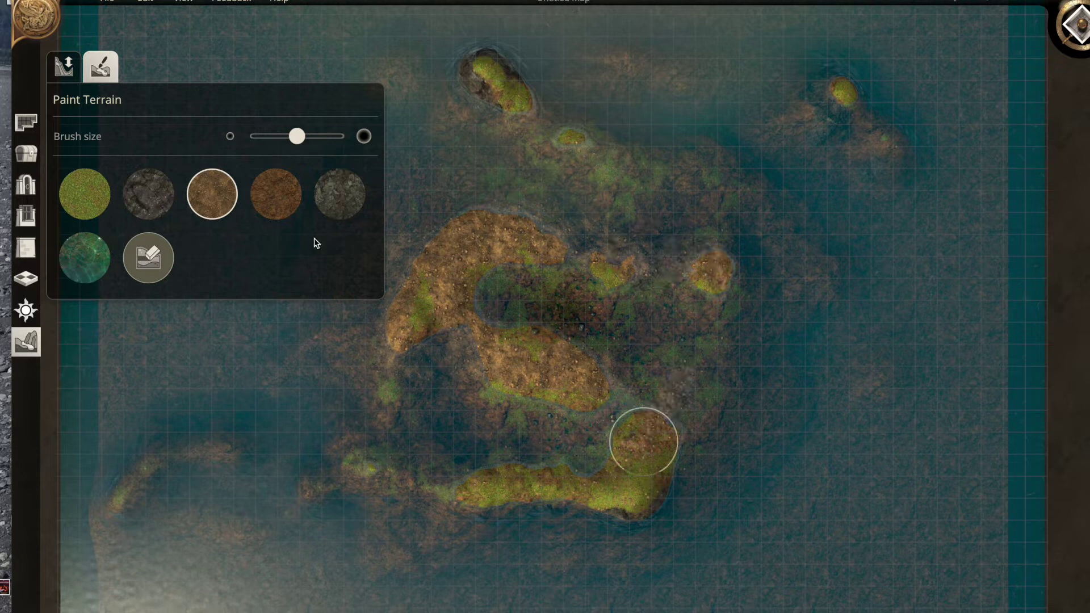
- Paint the southern ridge and the top of the far northeastern peak with the reddish-brown soil texture
{"action": "left_click", "coordinate": [276, 194]}
{"action": "mouse_move", "coordinate": [689, 476]}
{"action": "left_mouse_down"}
{"action": "mouse_move", "coordinate": [572, 494]}
{"action": "mouse_move", "coordinate": [464, 486]}
{"action": "left_mouse_up"}
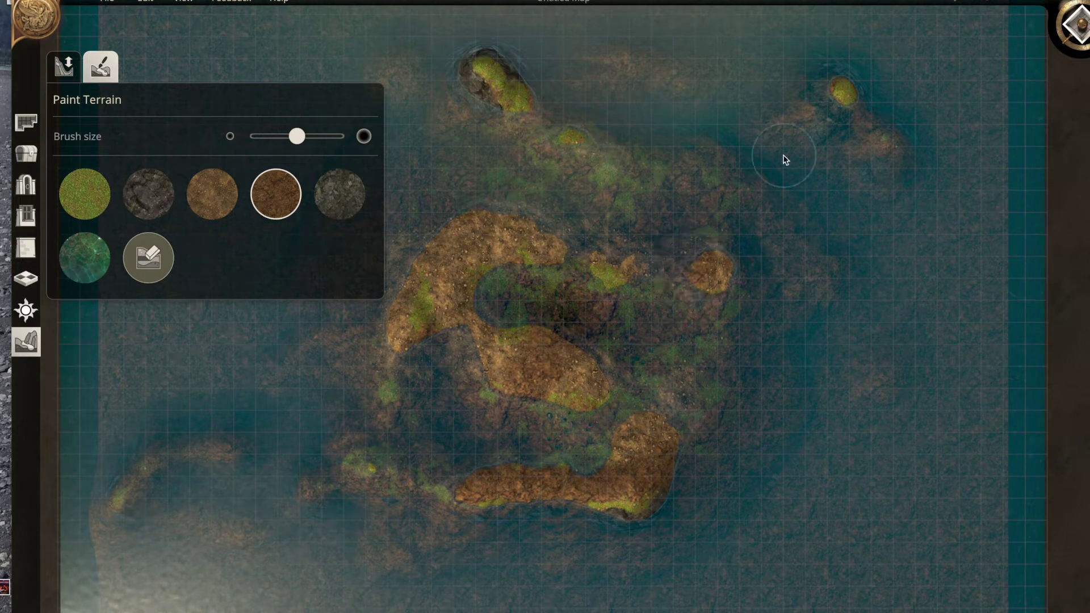
{"action": "left_click_drag", "start_coordinate": [838, 67], "coordinate": [852, 67]}
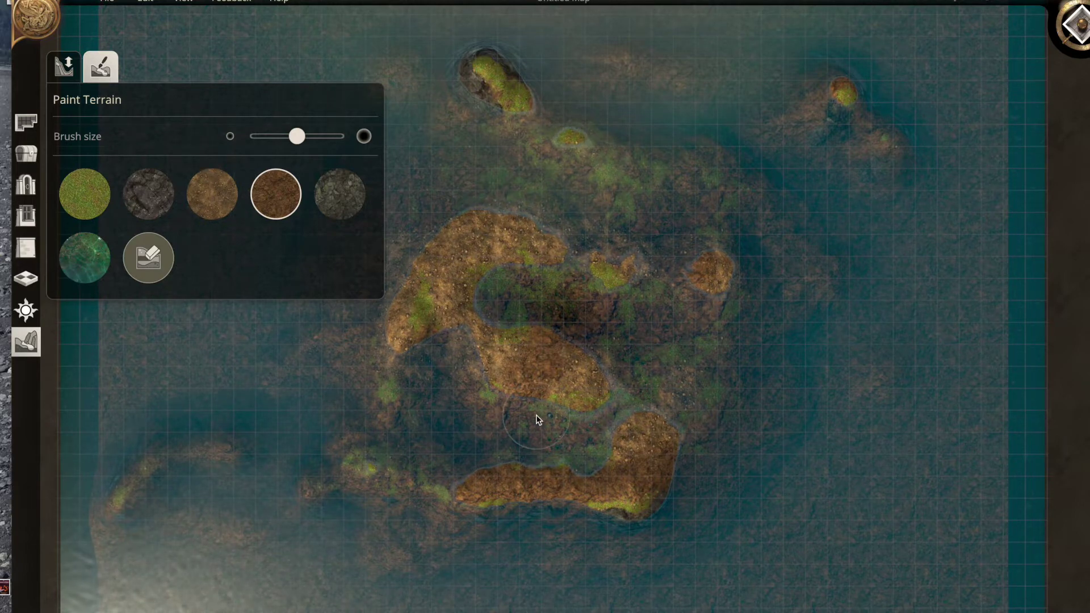
{"action": "scroll", "coordinate": [540, 351], "scroll_direction": "up", "scroll_amount": 5}
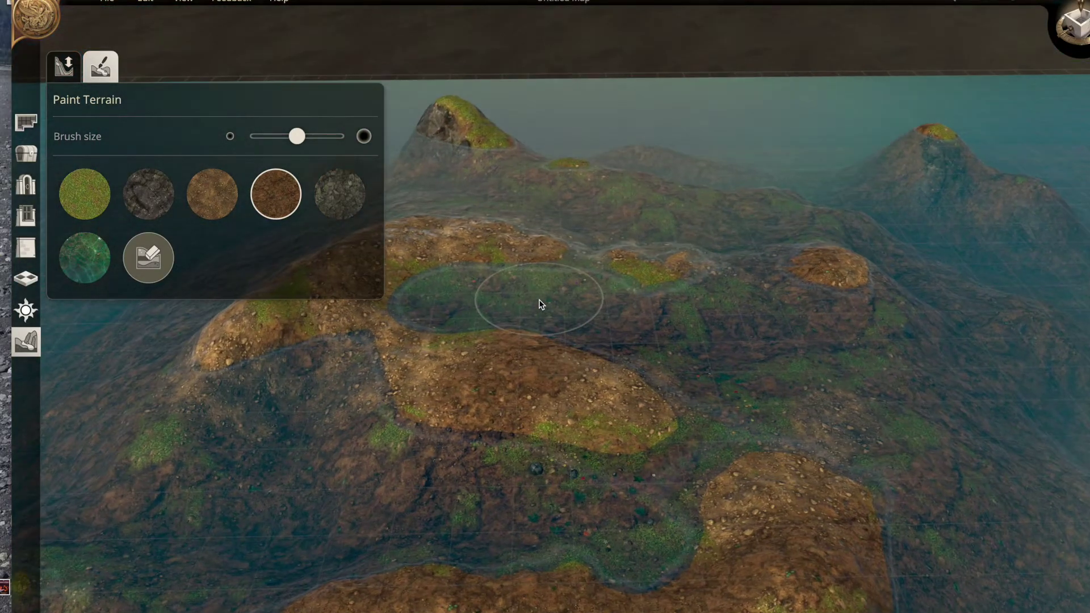
{"action": "key", "text": "s"}
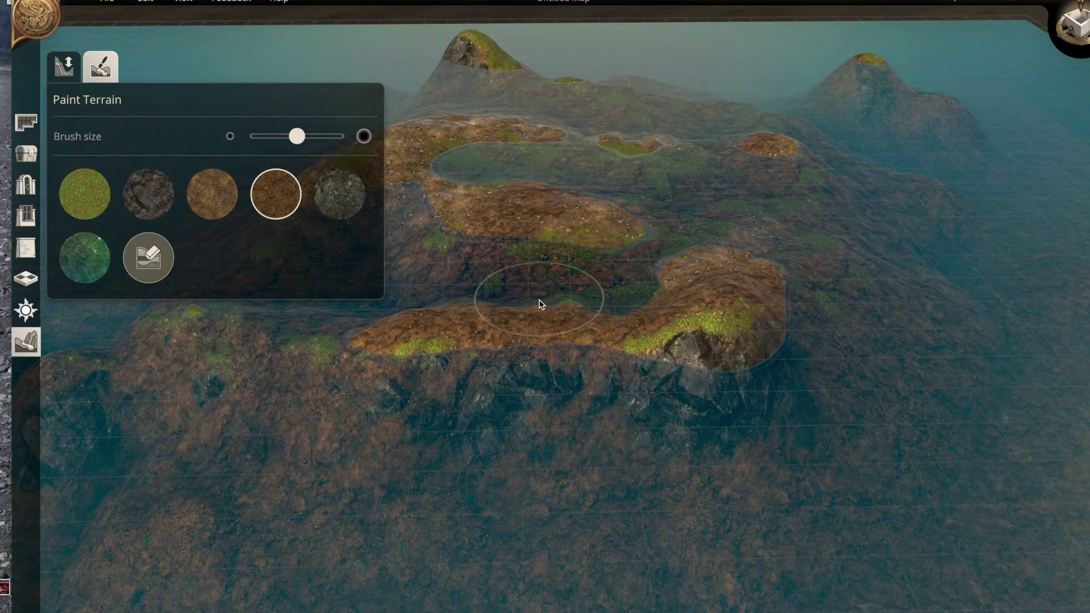
{"action": "key", "text": "a"}
{"action": "scroll", "coordinate": [542, 305], "scroll_direction": "down", "scroll_amount": 4}
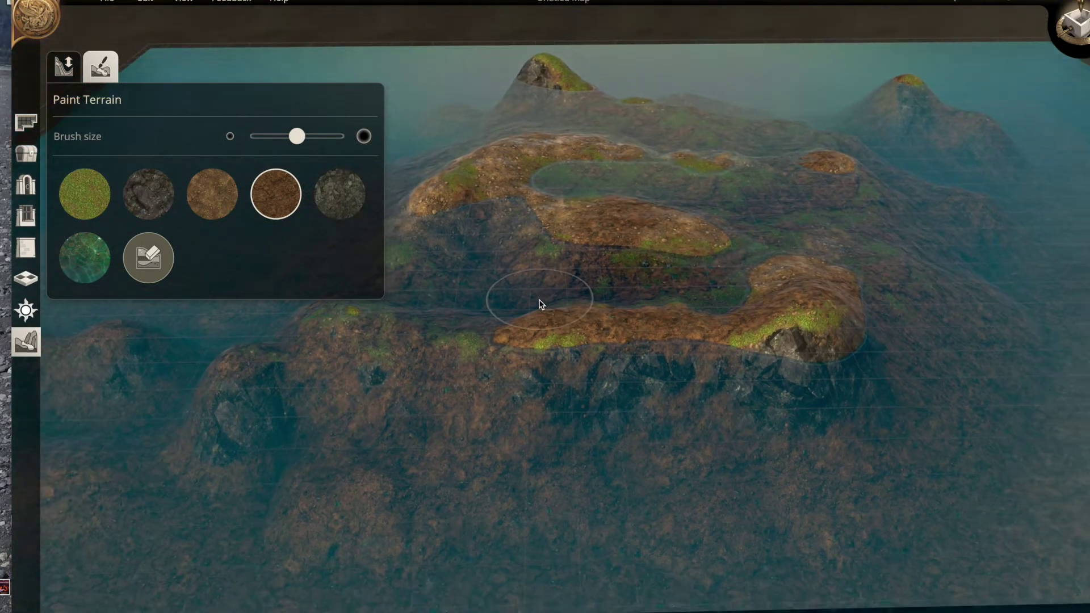
- Open the map DA SWamp 2.dam from the Dungeon Alchemy Maps folder in Dropbox
{"action": "left_click", "coordinate": [108, 2]}
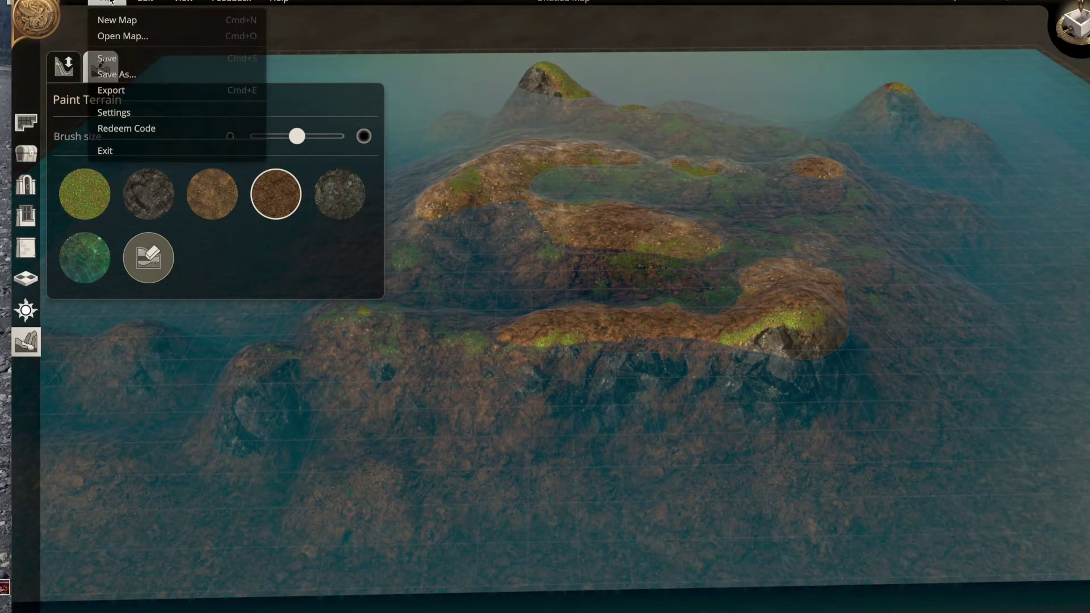
{"action": "left_click", "coordinate": [113, 39]}
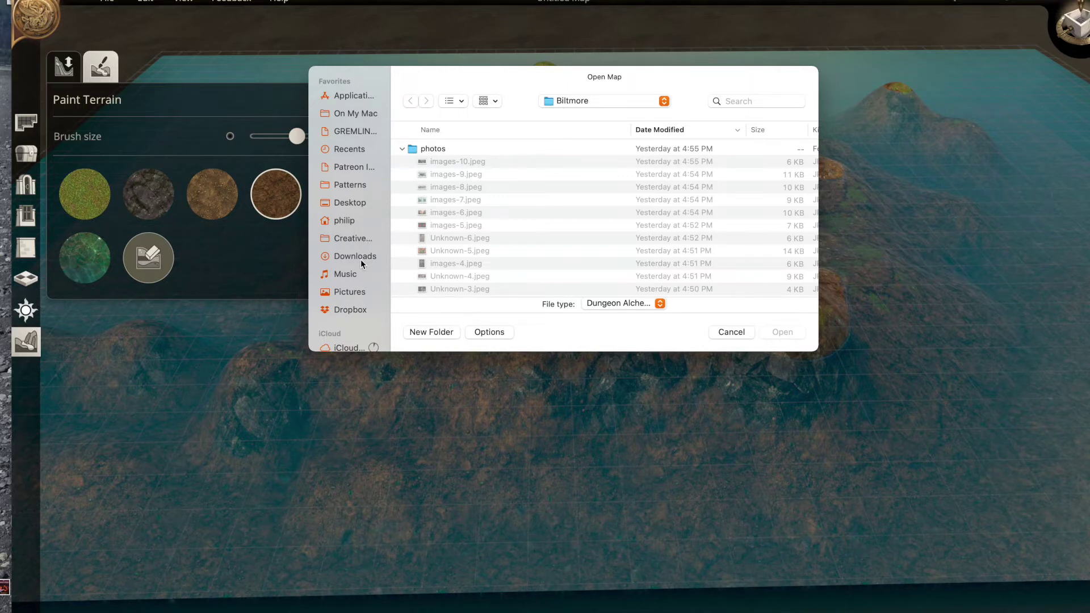
{"action": "left_click", "coordinate": [351, 310]}
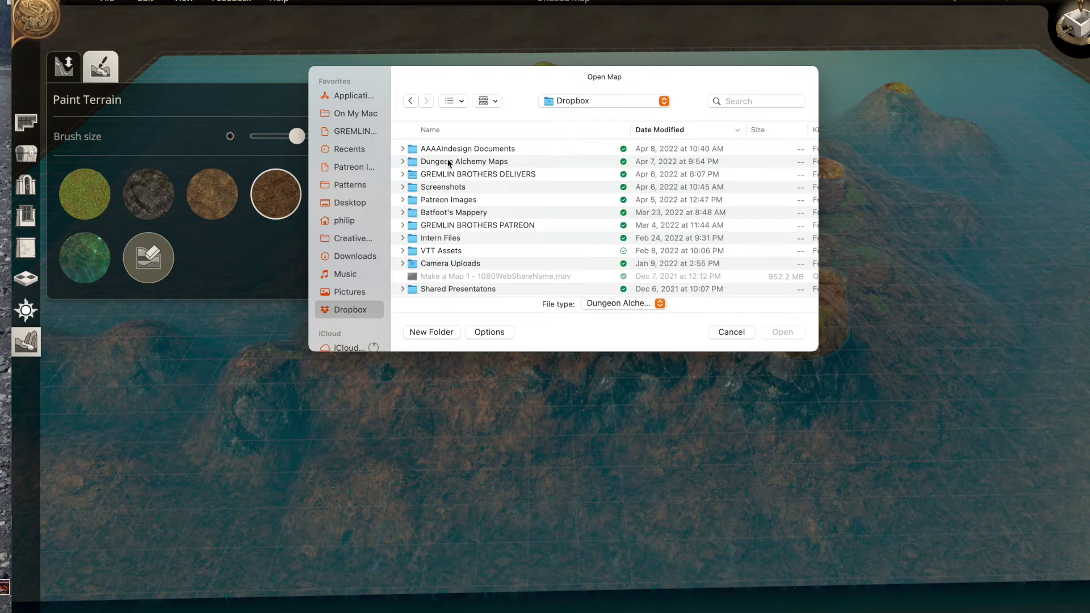
{"action": "double_click", "coordinate": [448, 163]}
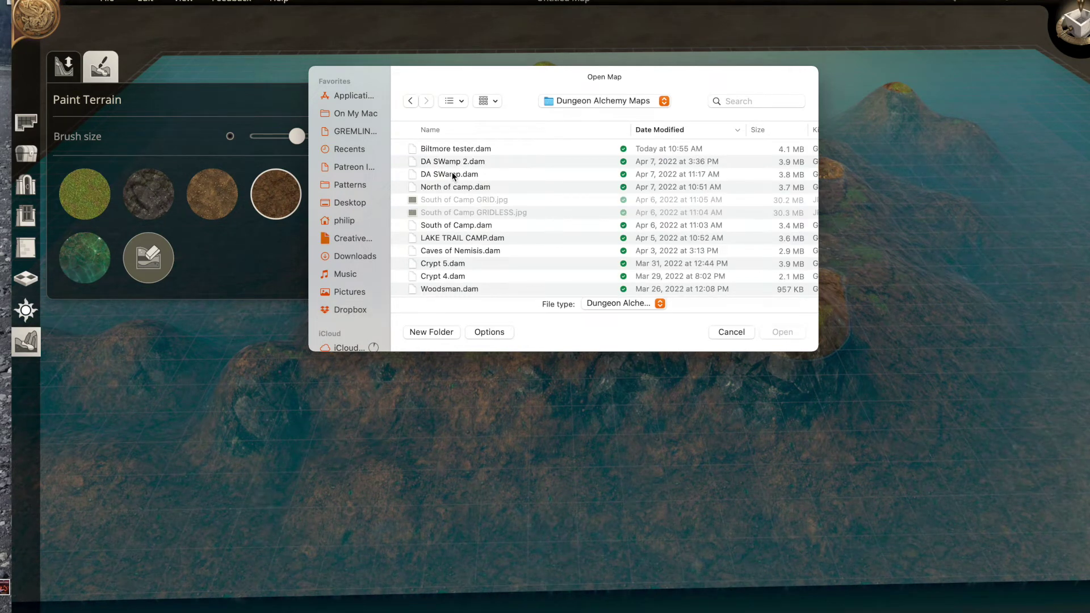
{"action": "left_click", "coordinate": [454, 164]}
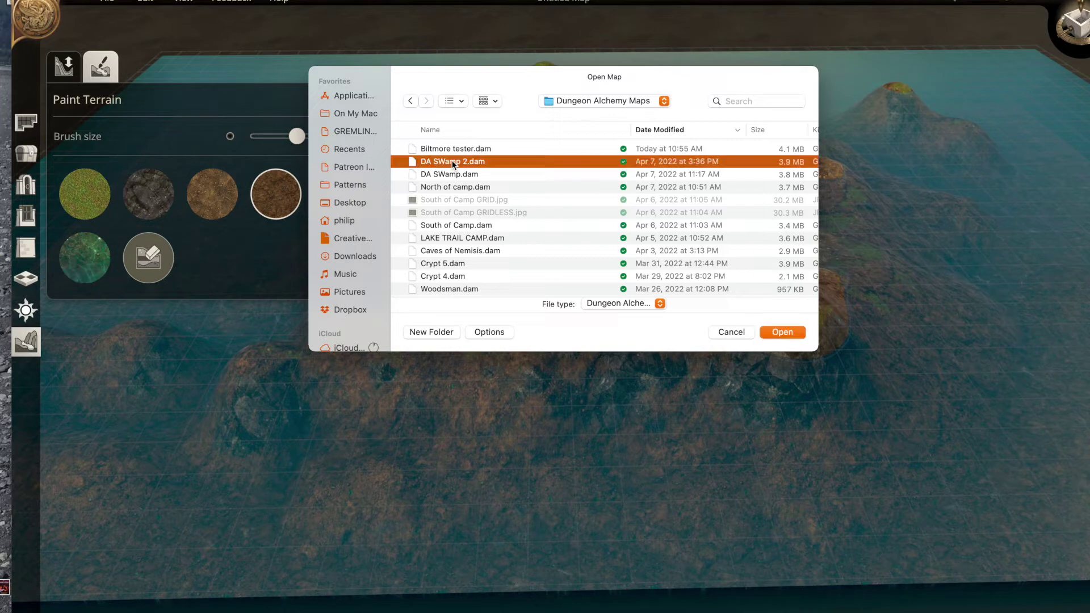
{"action": "left_click", "coordinate": [781, 333]}
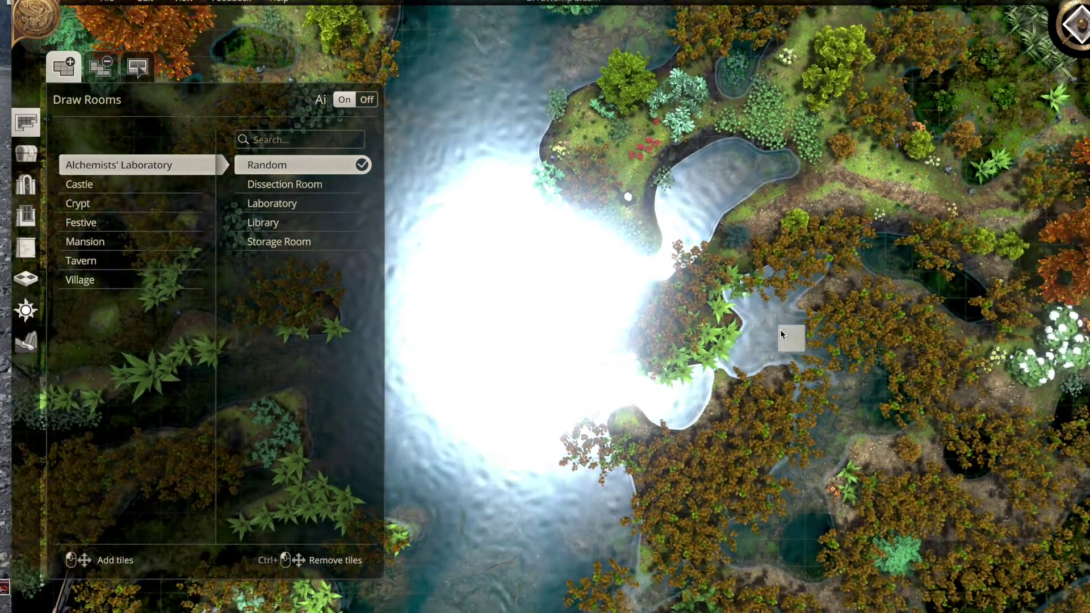
{"action": "scroll", "coordinate": [242, 179], "scroll_direction": "down", "scroll_amount": 3}
{"action": "scroll", "coordinate": [243, 179], "scroll_direction": "down", "scroll_amount": 2}
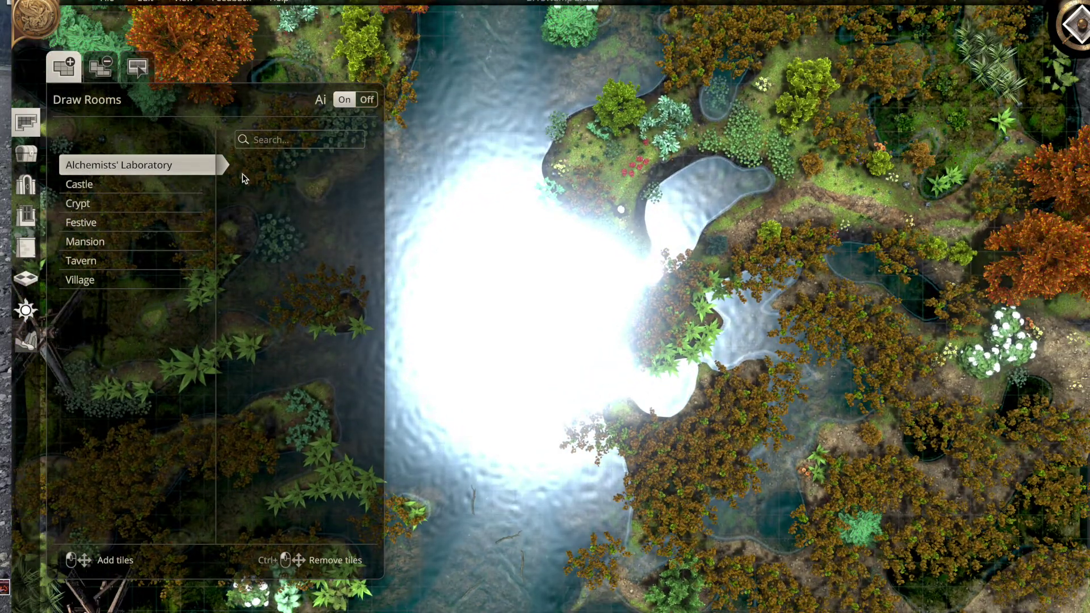
{"action": "scroll", "coordinate": [243, 179], "scroll_direction": "up", "scroll_amount": 4}
{"action": "scroll", "coordinate": [243, 179], "scroll_direction": "down", "scroll_amount": 3}
{"action": "scroll", "coordinate": [243, 179], "scroll_direction": "up", "scroll_amount": 3}
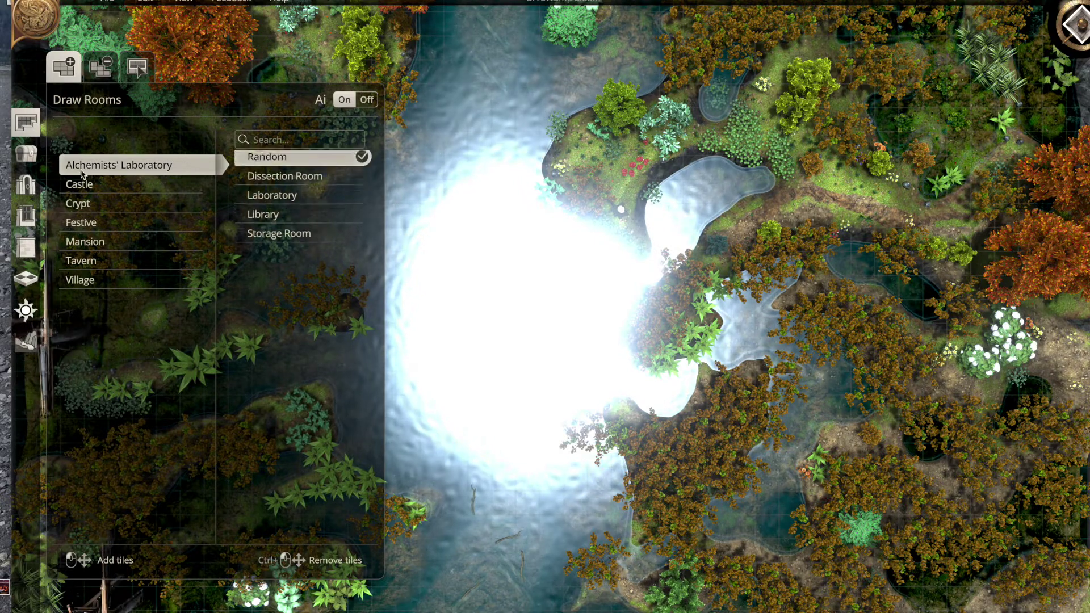
- Set the swamp map's lighting to full daytime
{"action": "left_click", "coordinate": [26, 153]}
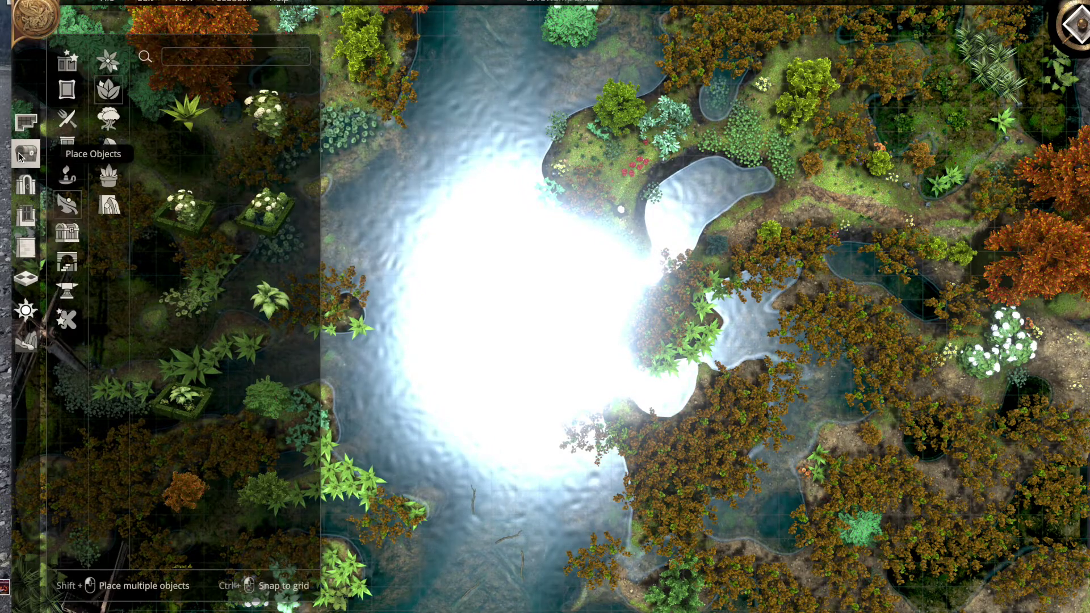
{"action": "left_click", "coordinate": [25, 310]}
{"action": "left_click", "coordinate": [138, 196]}
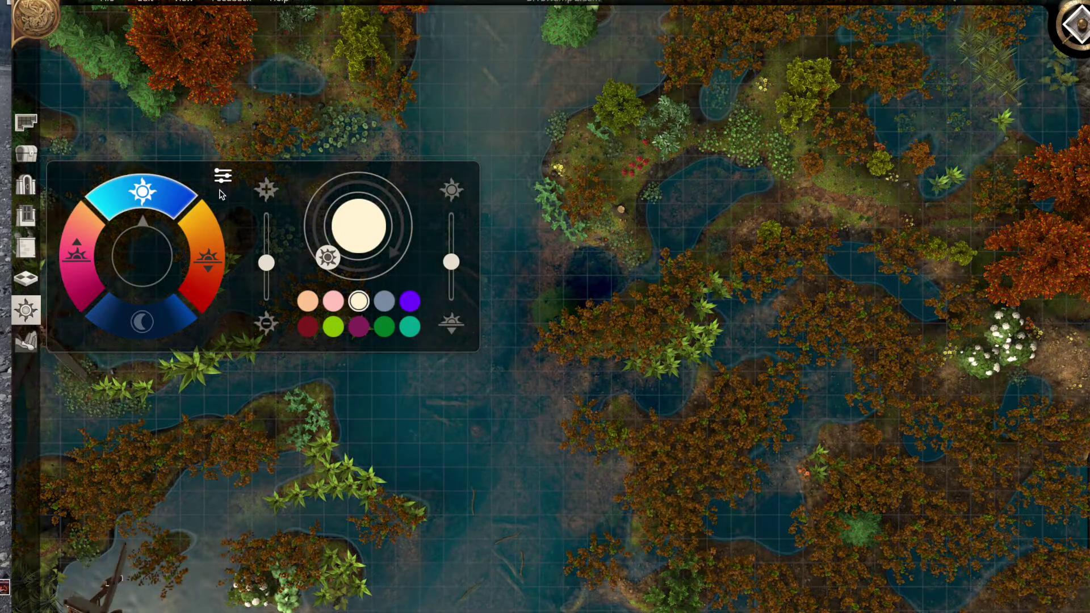
{"action": "left_click", "coordinate": [34, 156]}
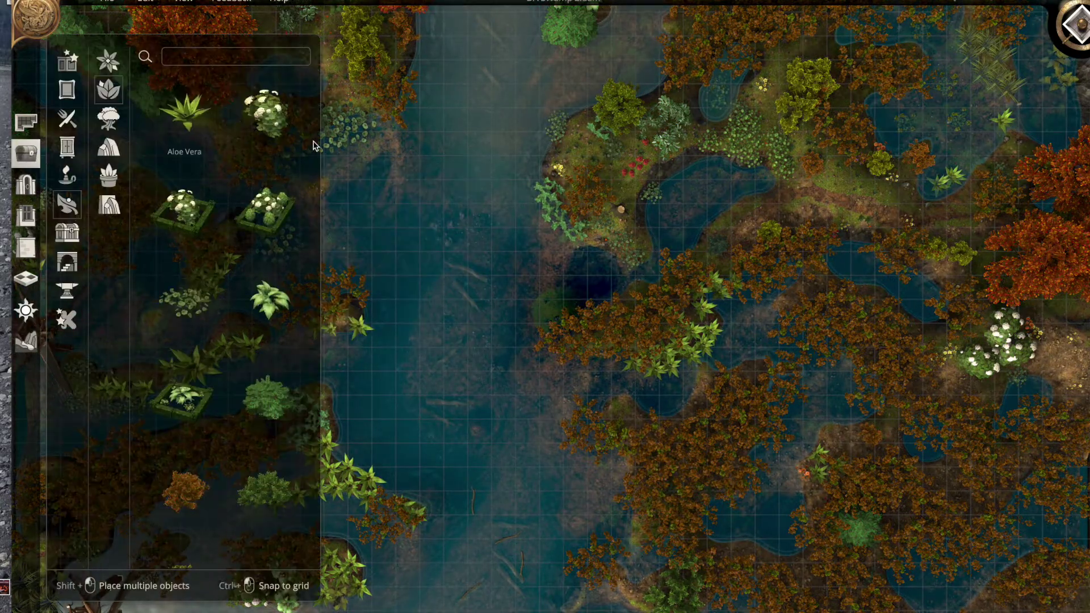
{"action": "left_click", "coordinate": [31, 154]}
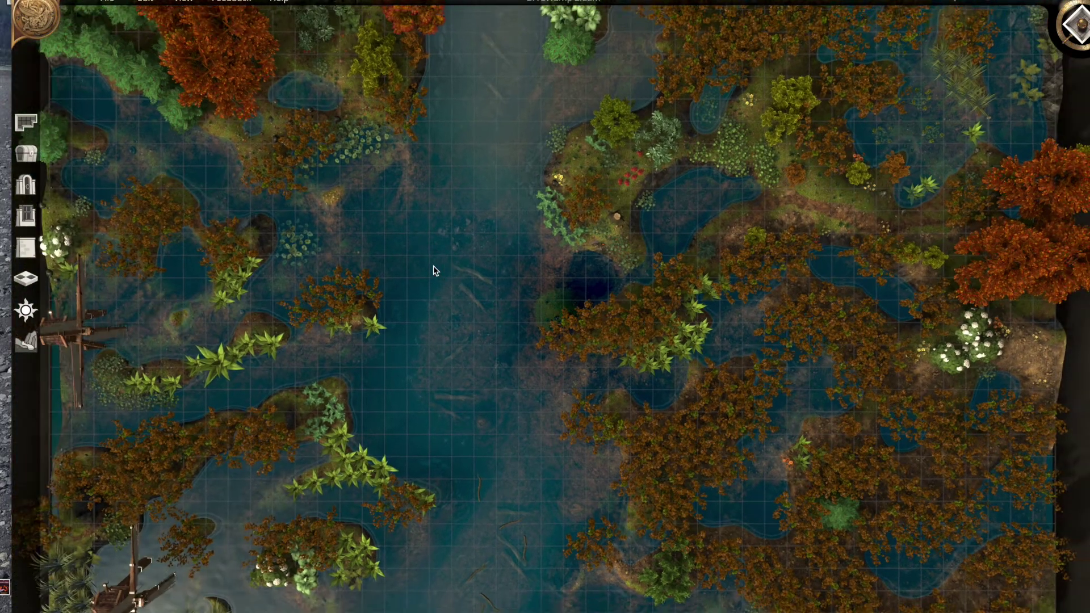
- Move the sunken branch near the southern end of the river channel slightly west
{"action": "scroll", "coordinate": [434, 271], "scroll_direction": "down", "scroll_amount": 5}
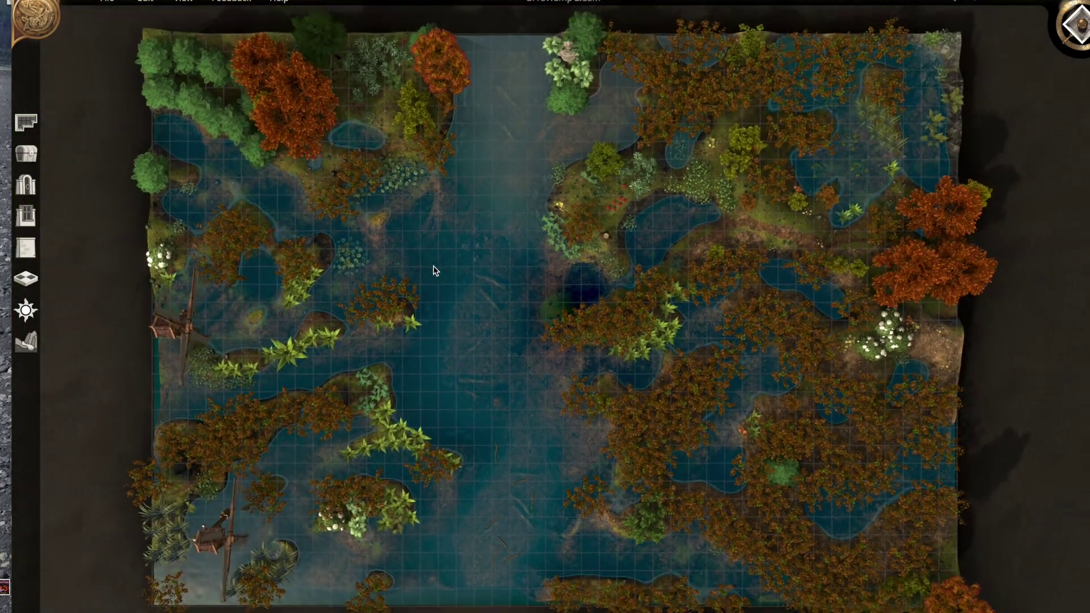
{"action": "scroll", "coordinate": [434, 271], "scroll_direction": "down", "scroll_amount": 2}
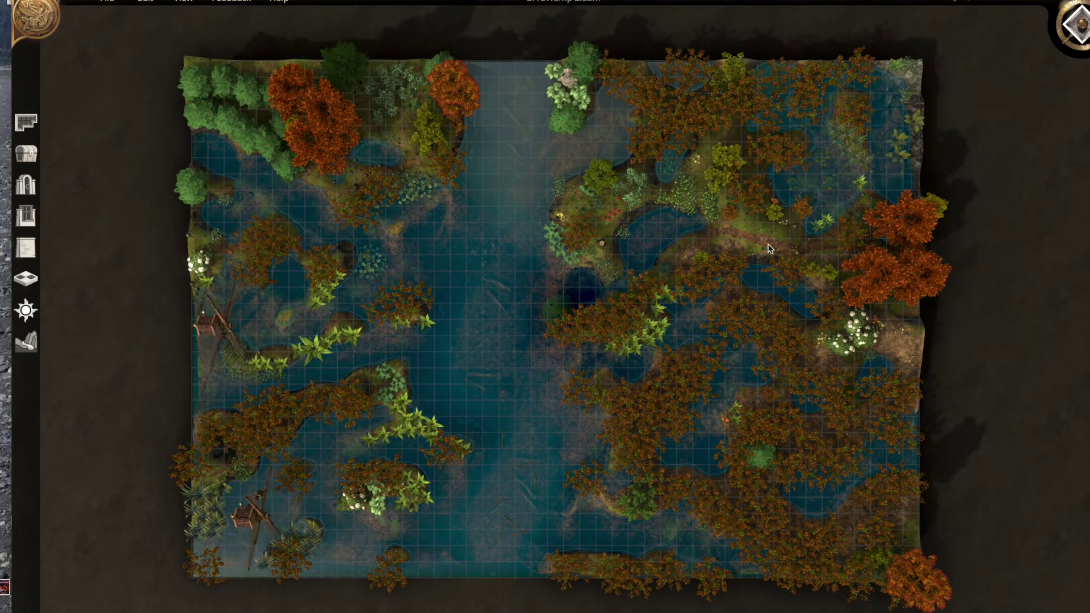
{"action": "scroll", "coordinate": [768, 249], "scroll_direction": "up", "scroll_amount": 1}
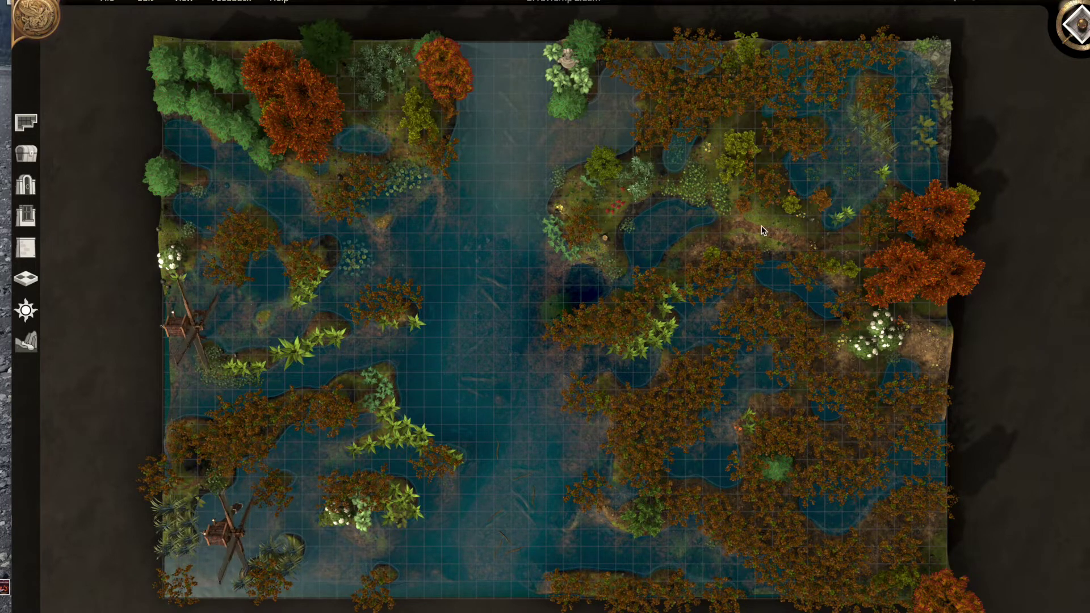
{"action": "middle_click_drag", "start_coordinate": [708, 365], "coordinate": [712, 314]}
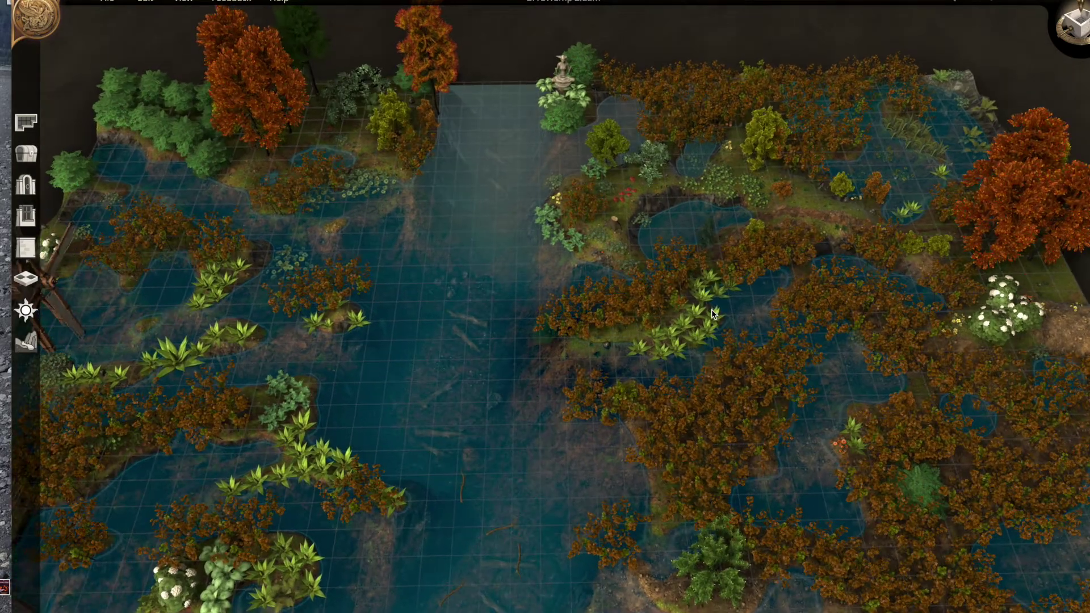
{"action": "scroll", "coordinate": [715, 313], "scroll_direction": "up", "scroll_amount": 2}
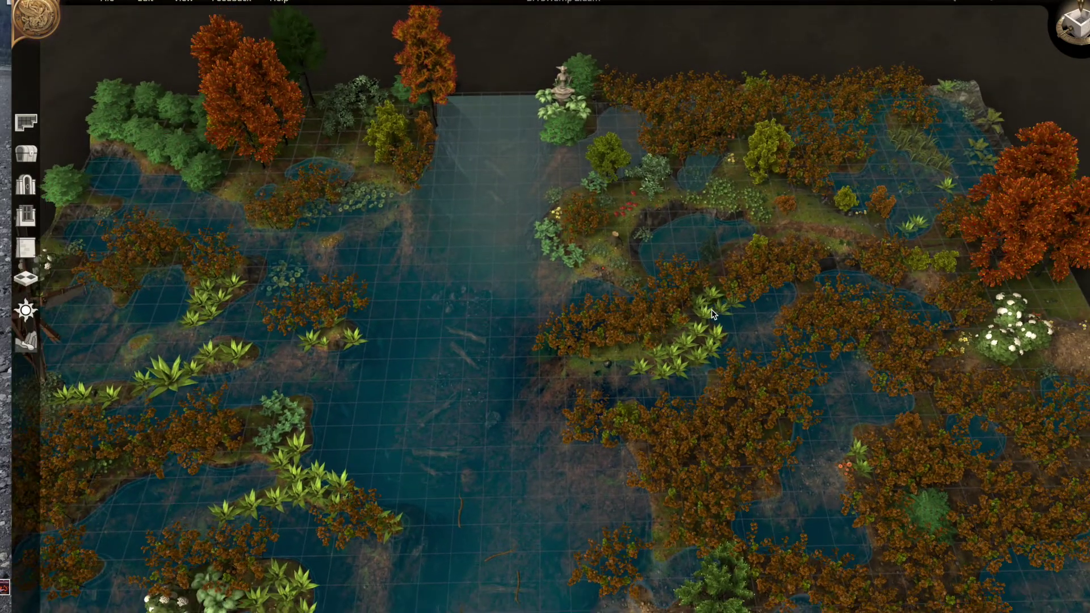
{"action": "key", "text": "s"}
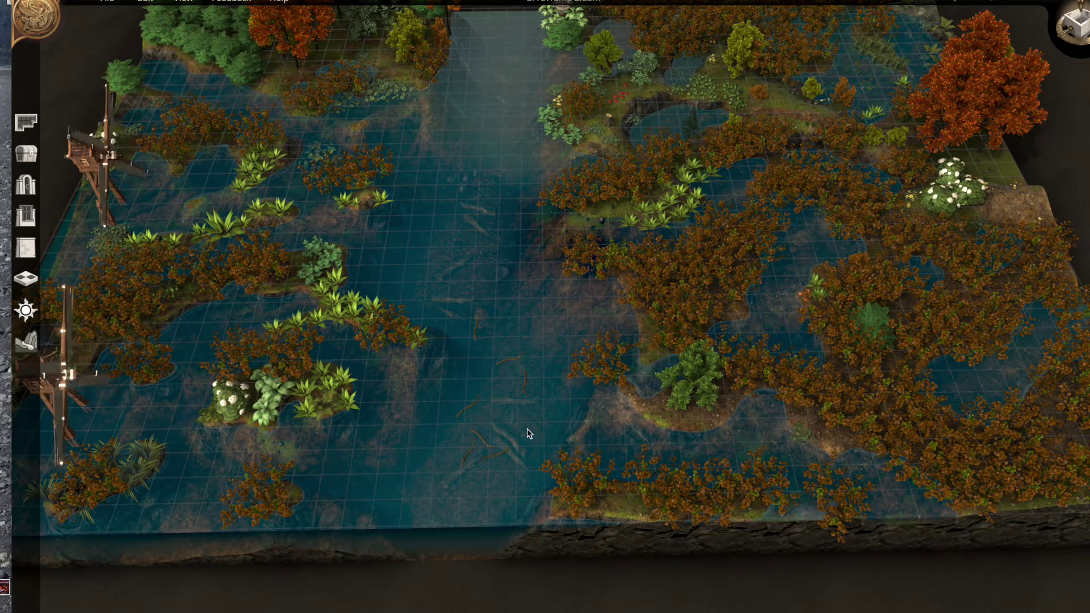
{"action": "left_click", "coordinate": [495, 454]}
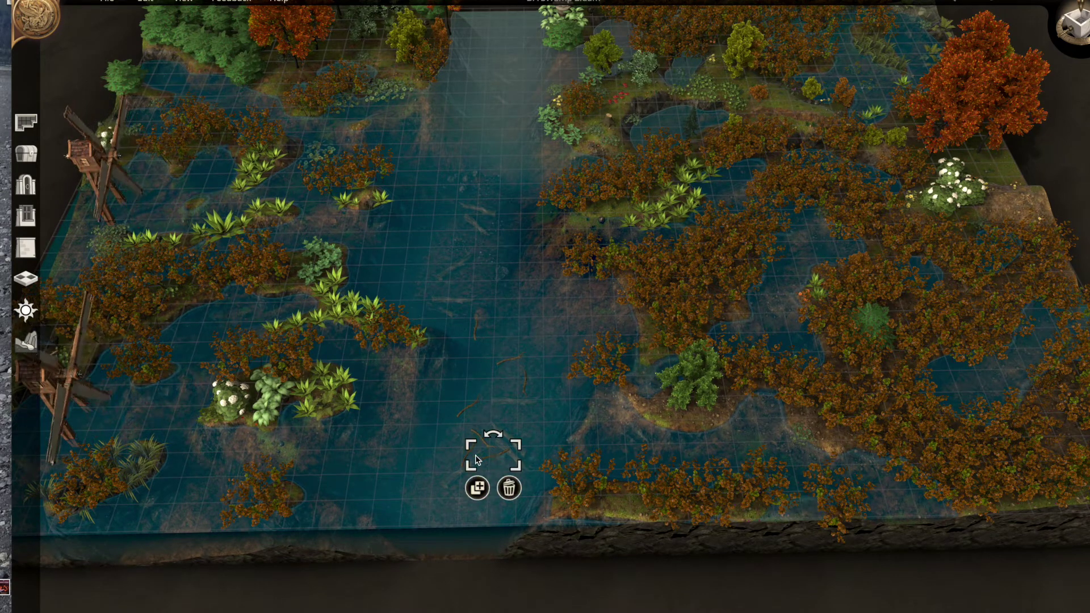
{"action": "left_click_drag", "start_coordinate": [495, 454], "coordinate": [452, 450]}
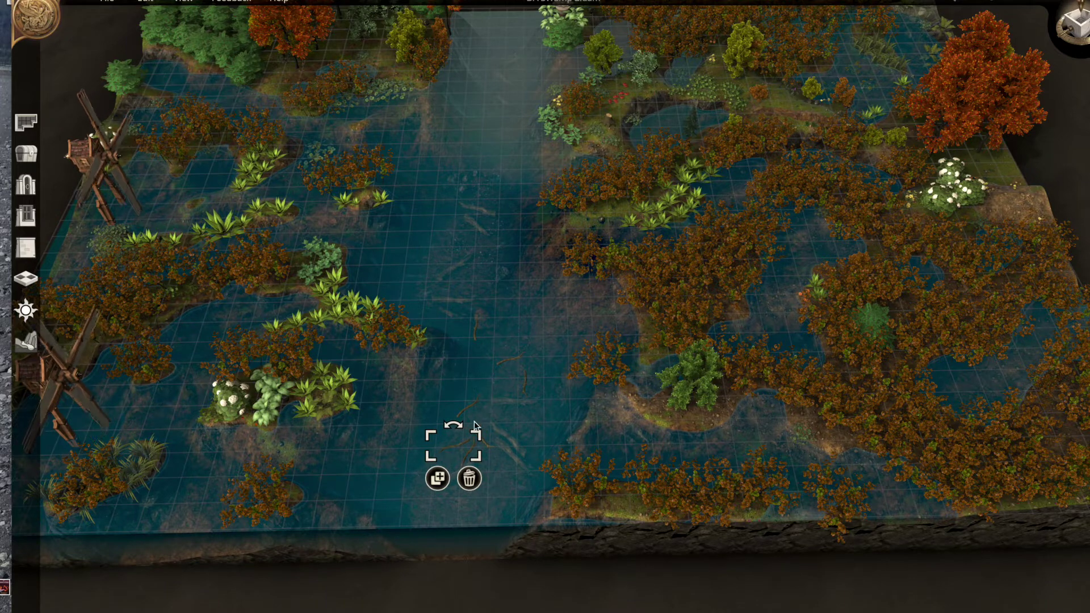
{"action": "left_click", "coordinate": [518, 375]}
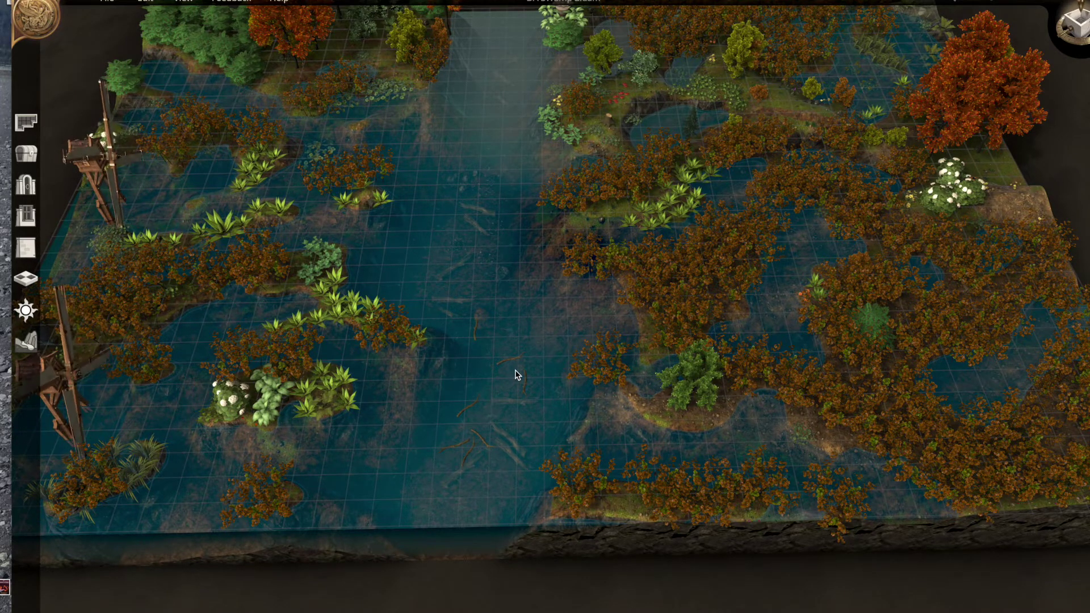
- Delete the loose sunken branches from the middle stretch of the river channel
{"action": "scroll", "coordinate": [515, 369], "scroll_direction": "down", "scroll_amount": 3}
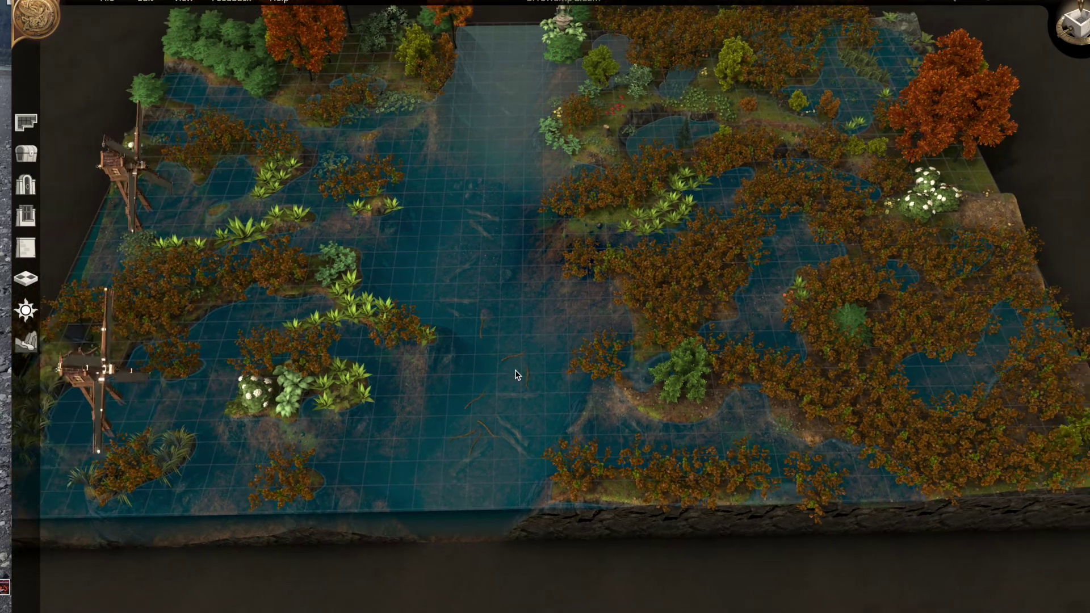
{"action": "left_click", "coordinate": [479, 331]}
{"action": "left_click", "coordinate": [487, 360]}
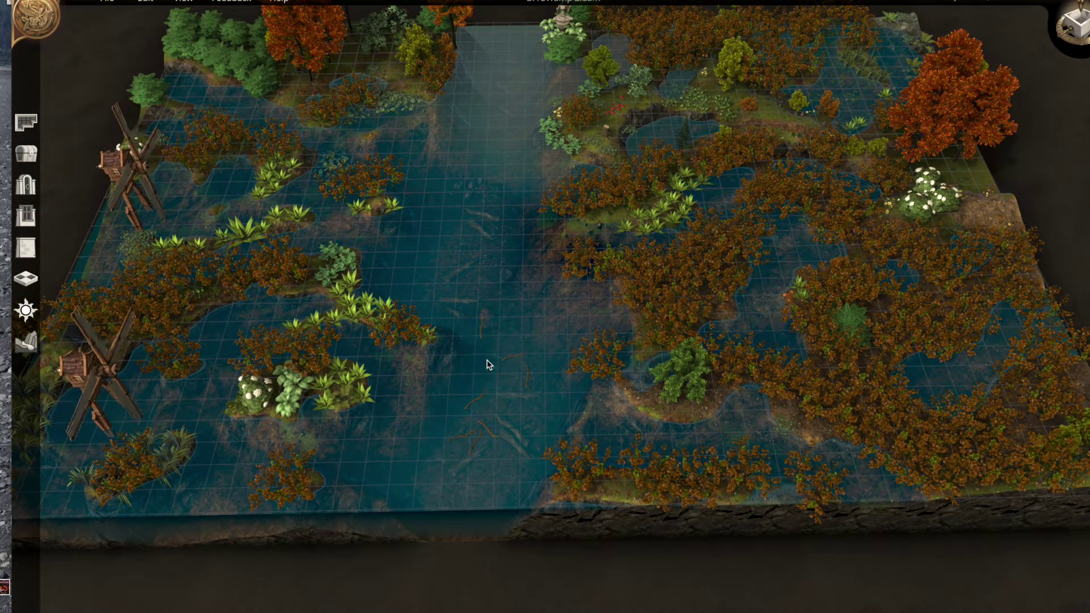
{"action": "left_click", "coordinate": [507, 365]}
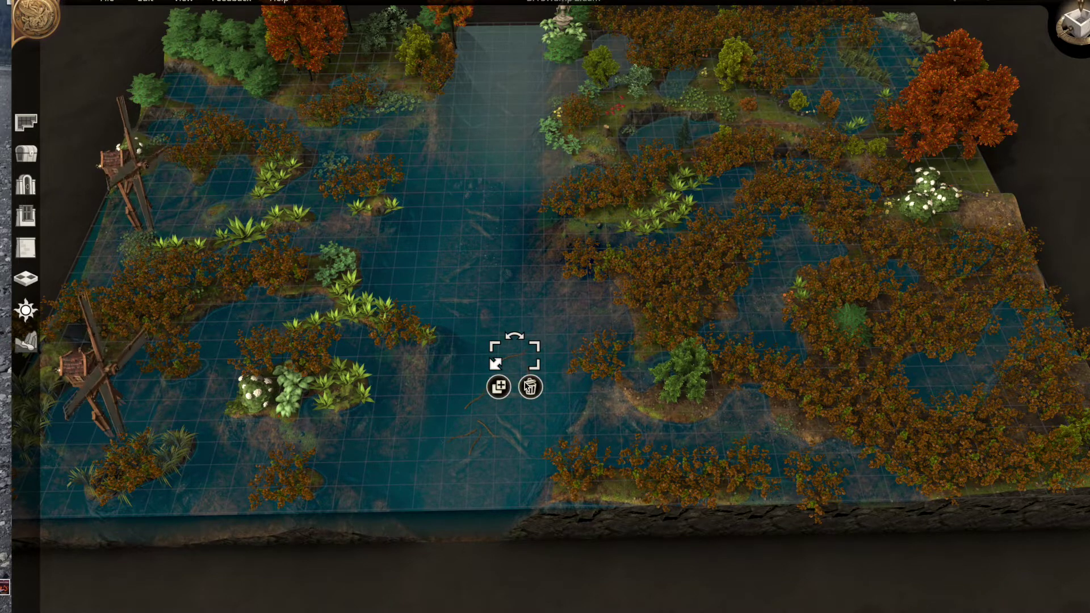
{"action": "left_click", "coordinate": [486, 403]}
{"action": "left_click", "coordinate": [481, 401]}
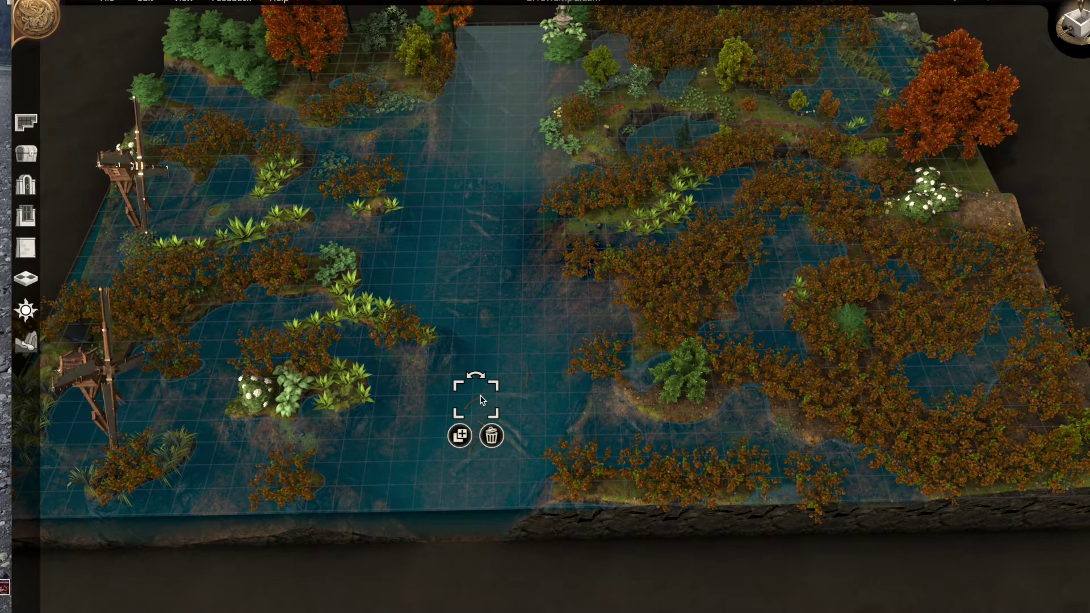
{"action": "left_click", "coordinate": [491, 436]}
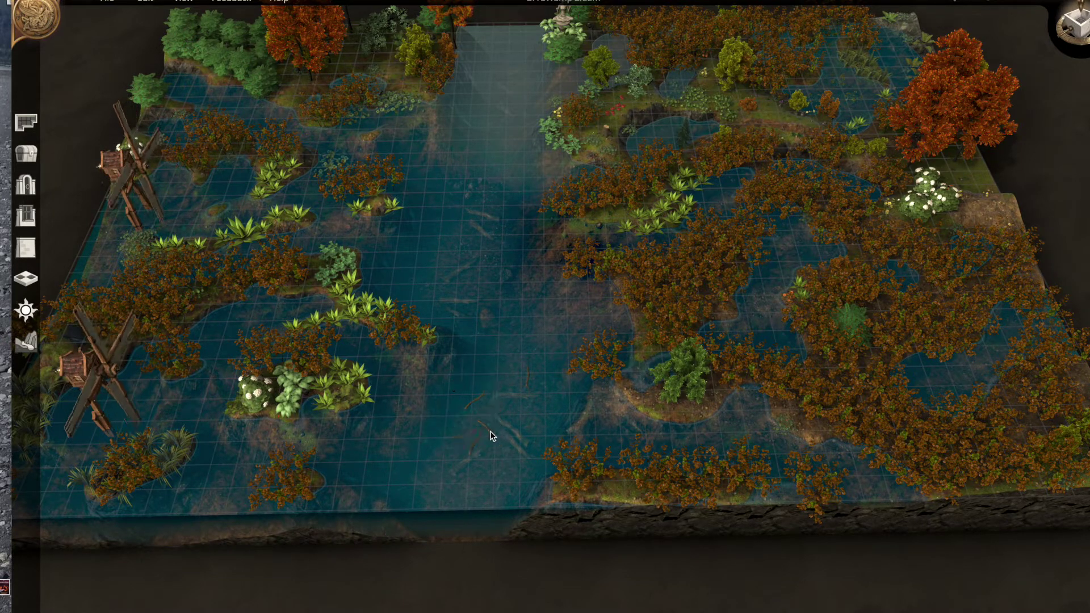
{"action": "left_click", "coordinate": [528, 386]}
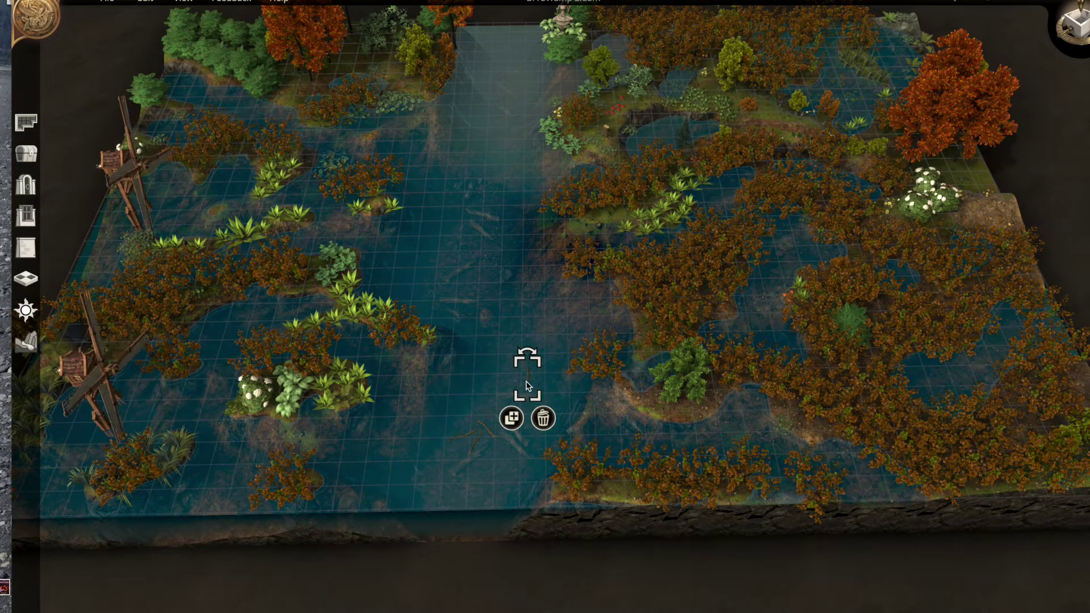
{"action": "left_click", "coordinate": [538, 420]}
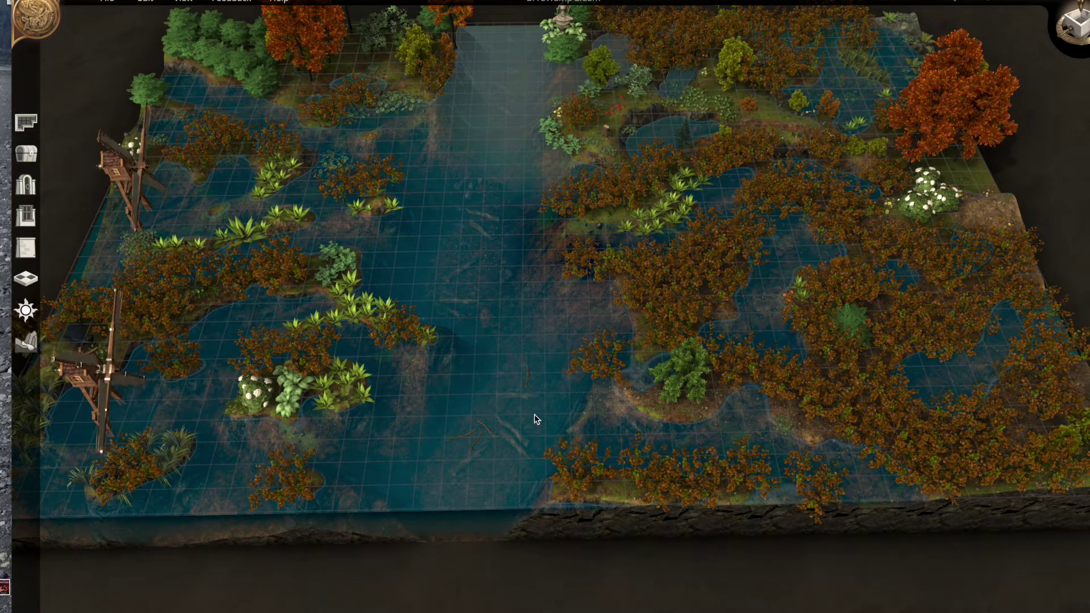
- Delete the crossed sunken branches near the southern end of the river channel
{"action": "left_click", "coordinate": [486, 431]}
{"action": "left_click", "coordinate": [504, 467]}
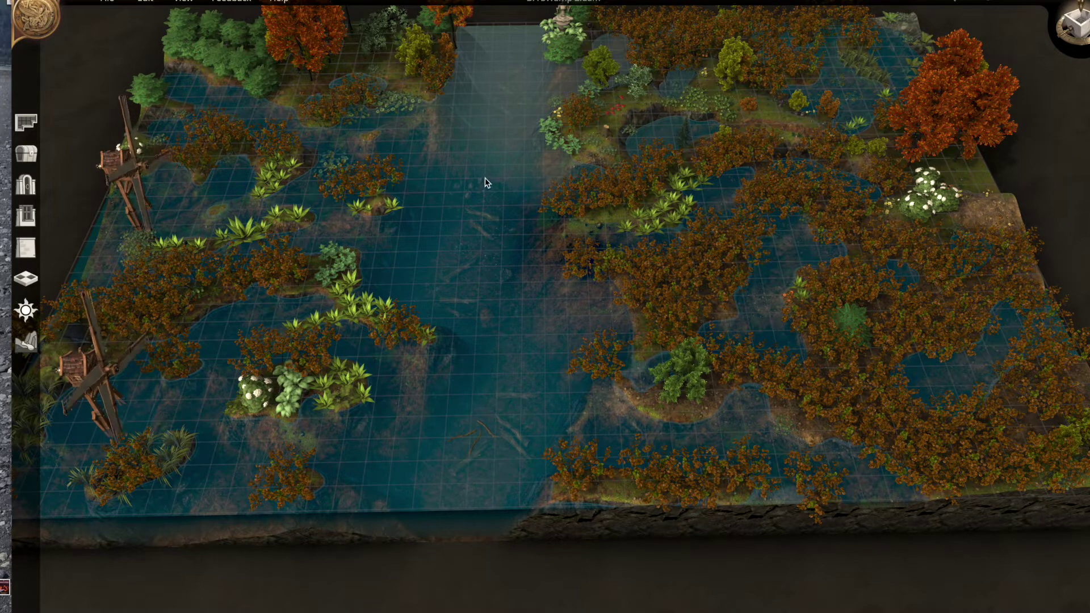
{"action": "left_click", "coordinate": [467, 440]}
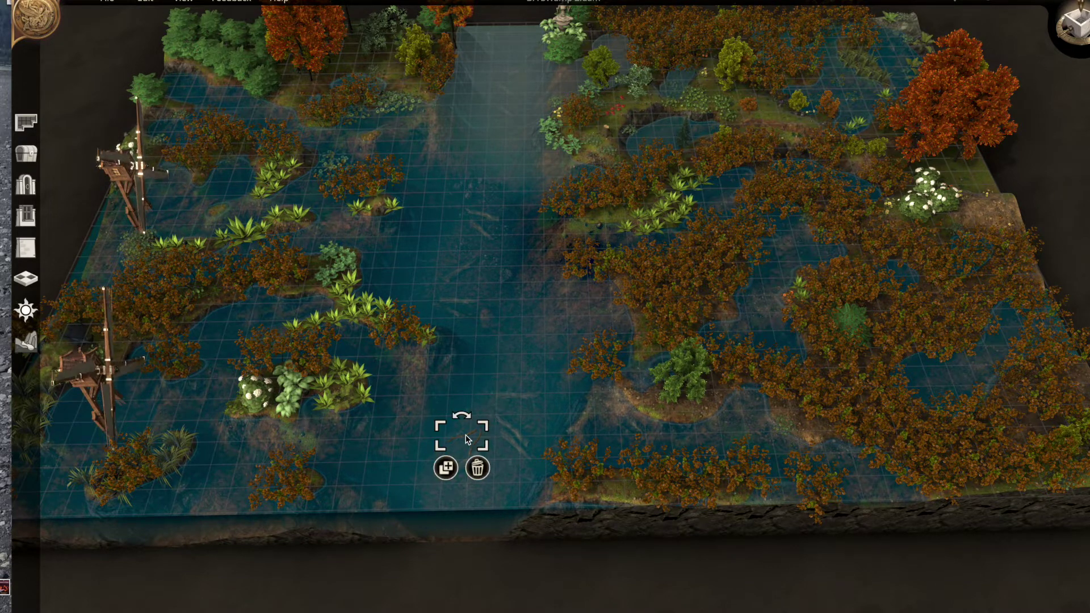
{"action": "left_click", "coordinate": [478, 469]}
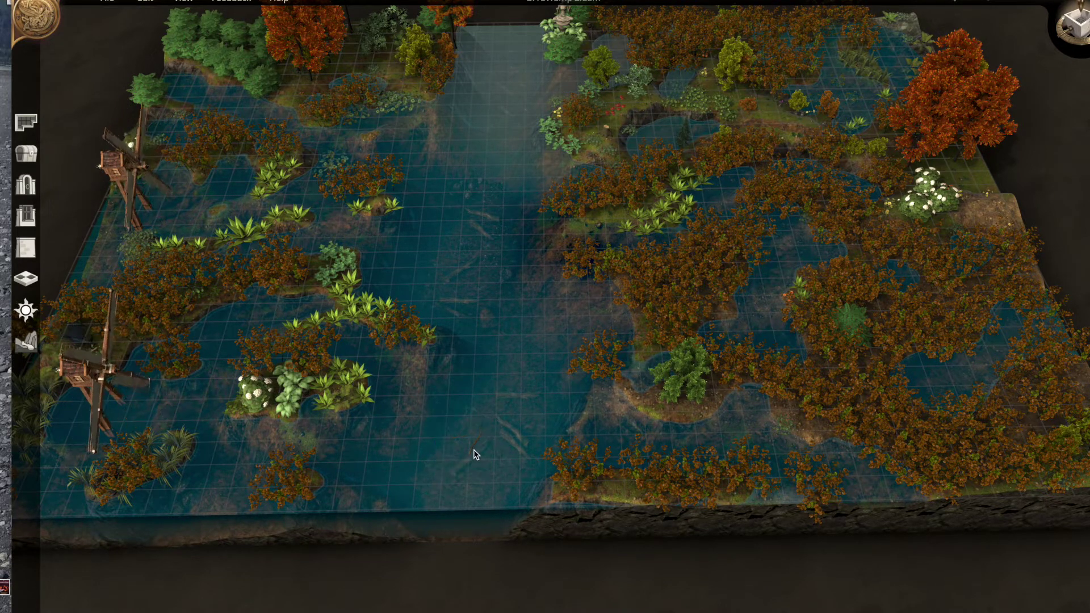
- Move the remaining small sunken piece from the southern channel to the western bank beside the orange shrubs
{"action": "left_click", "coordinate": [476, 455]}
{"action": "left_click_drag", "start_coordinate": [479, 457], "coordinate": [402, 318]}
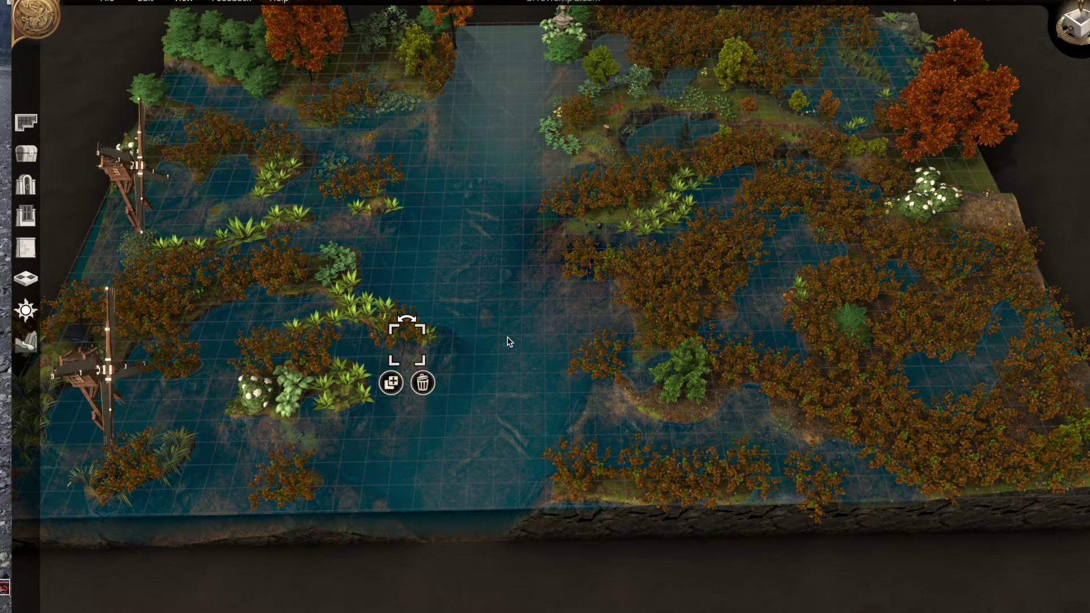
{"action": "left_click", "coordinate": [508, 337]}
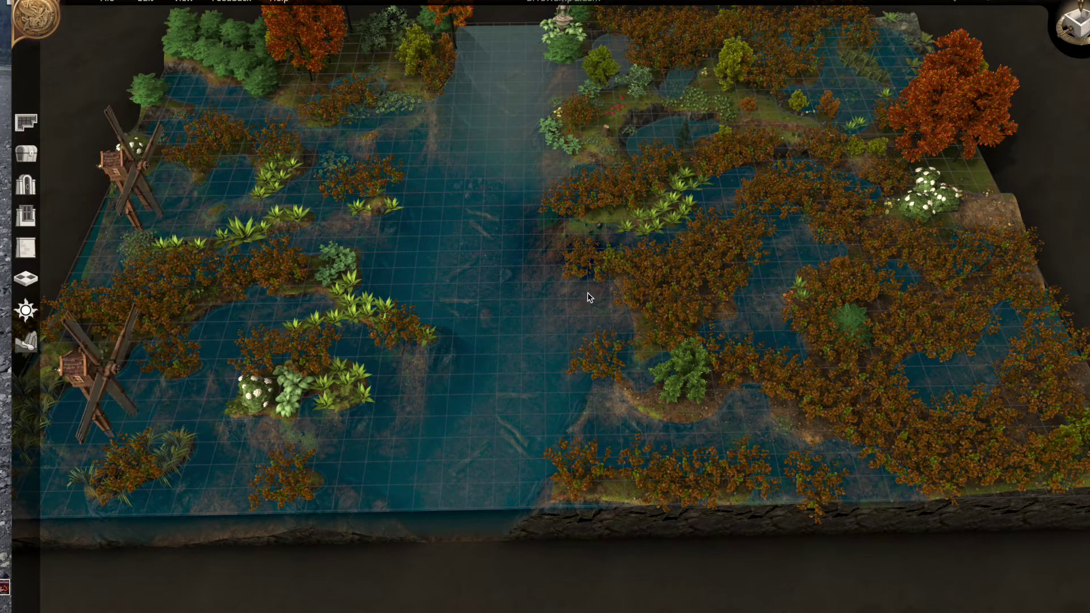
- Move an orange shrub cluster from the swamp's southeastern part to the shrubs in the northeastern part
{"action": "scroll", "coordinate": [685, 332], "scroll_direction": "down", "scroll_amount": 2}
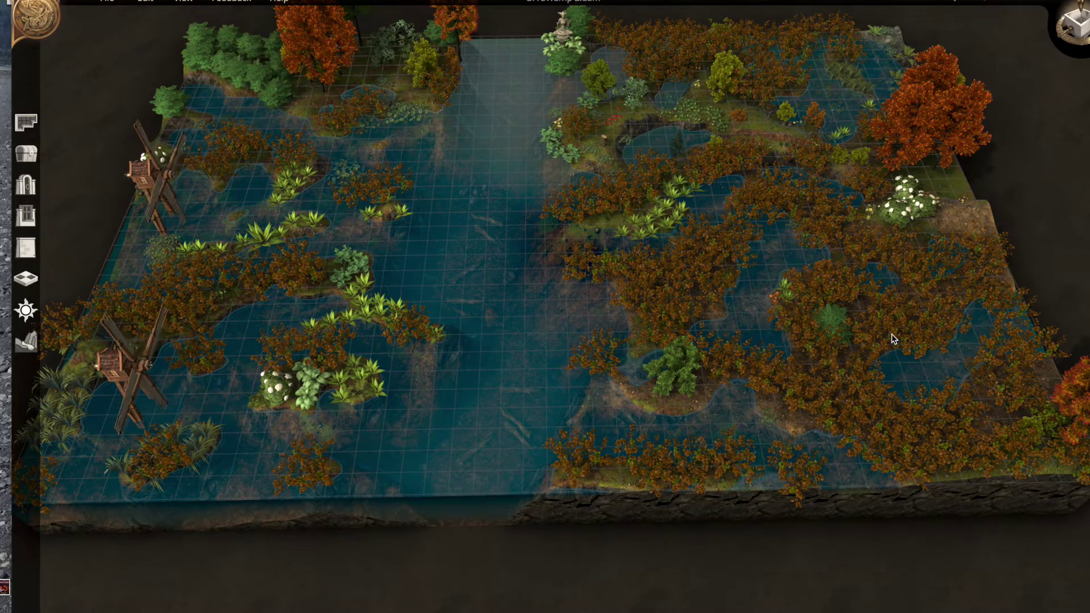
{"action": "scroll", "coordinate": [893, 267], "scroll_direction": "up", "scroll_amount": 3}
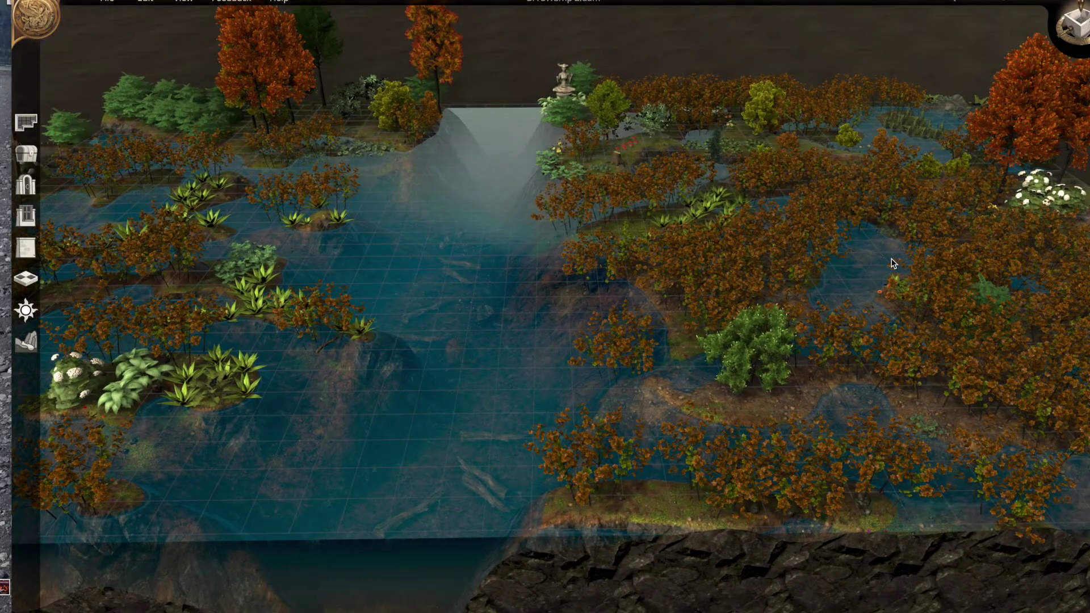
{"action": "scroll", "coordinate": [877, 250], "scroll_direction": "up", "scroll_amount": 1}
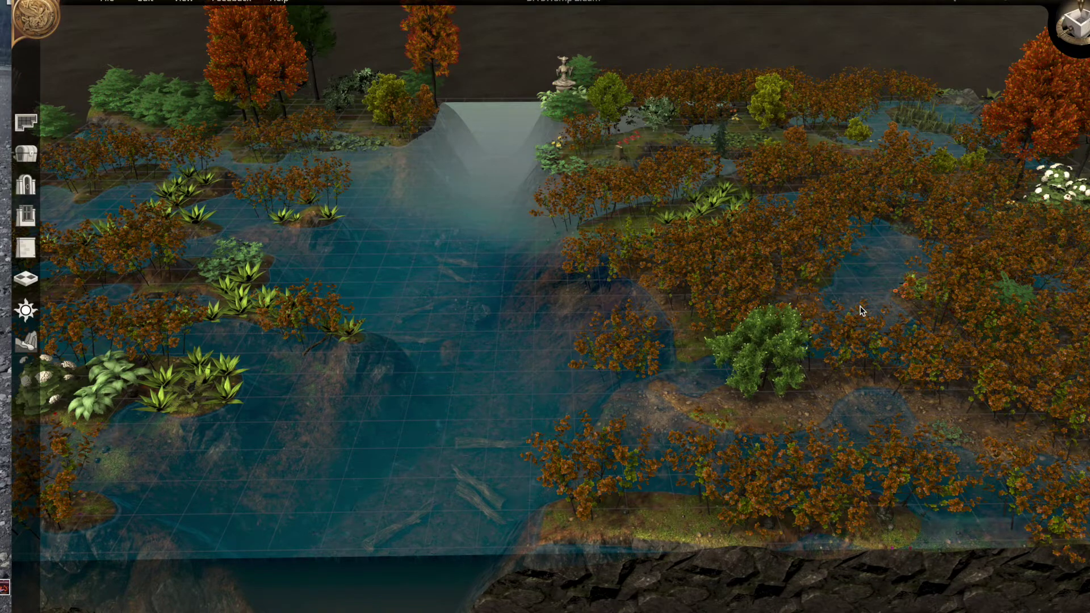
{"action": "middle_click_drag", "start_coordinate": [827, 372], "coordinate": [1065, 459]}
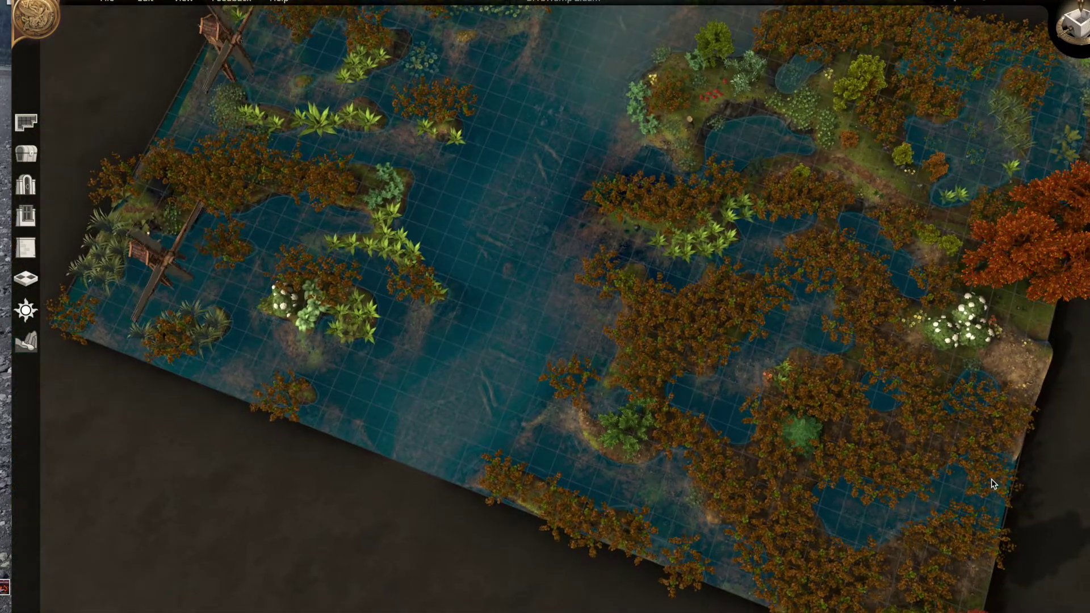
{"action": "left_click", "coordinate": [993, 484]}
{"action": "left_click", "coordinate": [975, 536]}
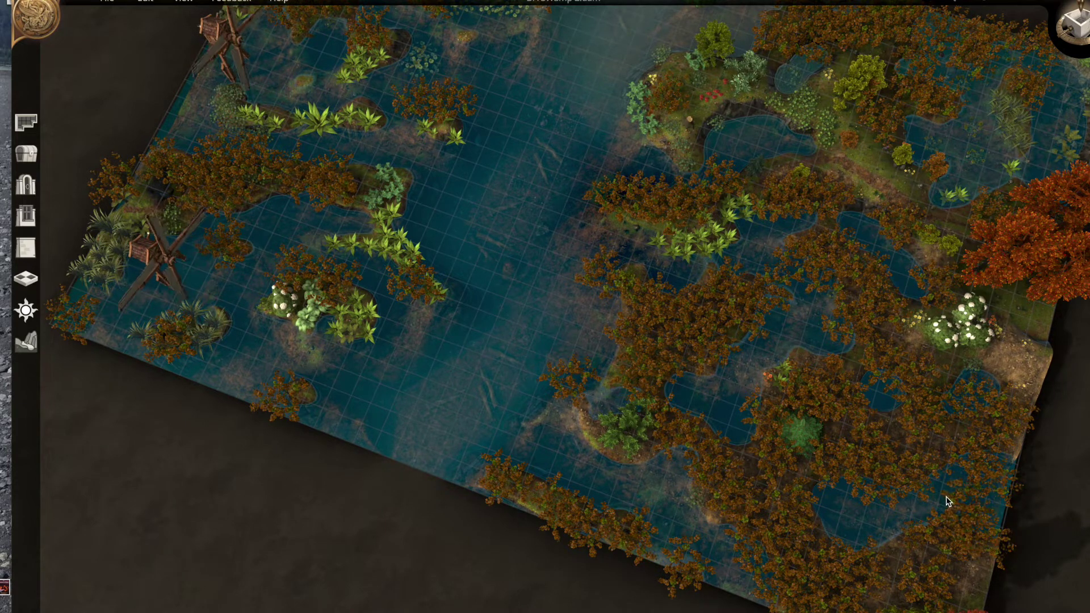
{"action": "left_click", "coordinate": [948, 502]}
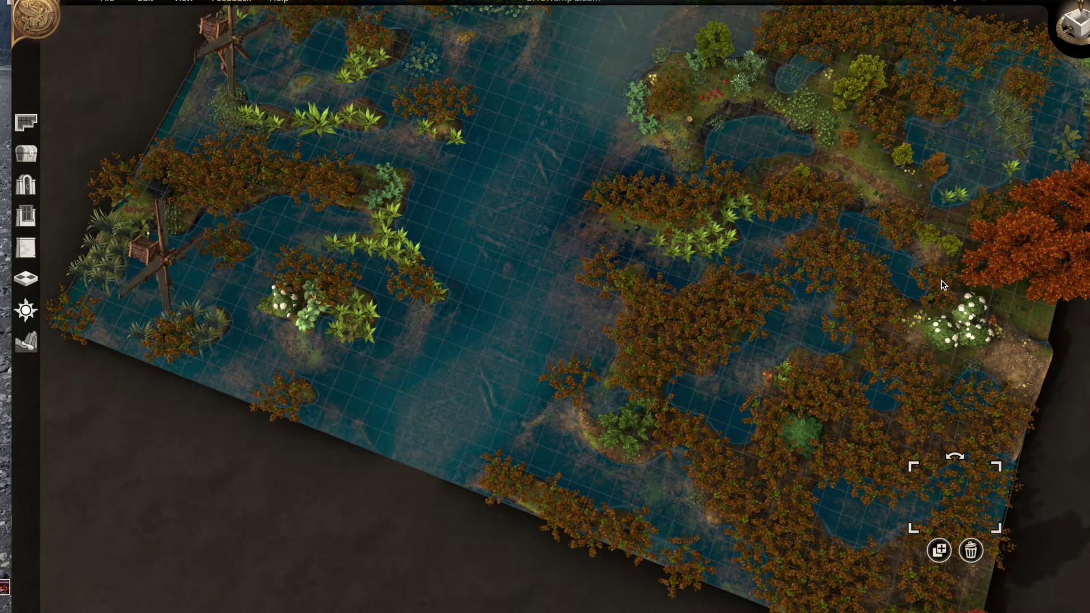
{"action": "left_click", "coordinate": [967, 239]}
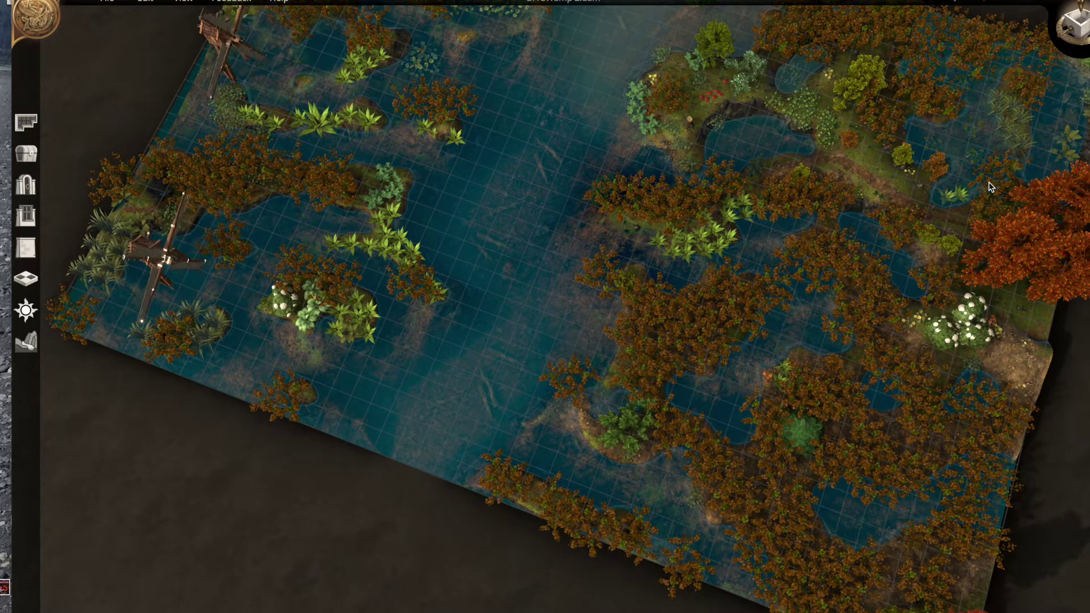
{"action": "mouse_move", "coordinate": [989, 182]}
{"action": "left_mouse_down"}
{"action": "mouse_move", "coordinate": [1058, 107]}
{"action": "mouse_move", "coordinate": [953, 75]}
{"action": "left_mouse_up"}
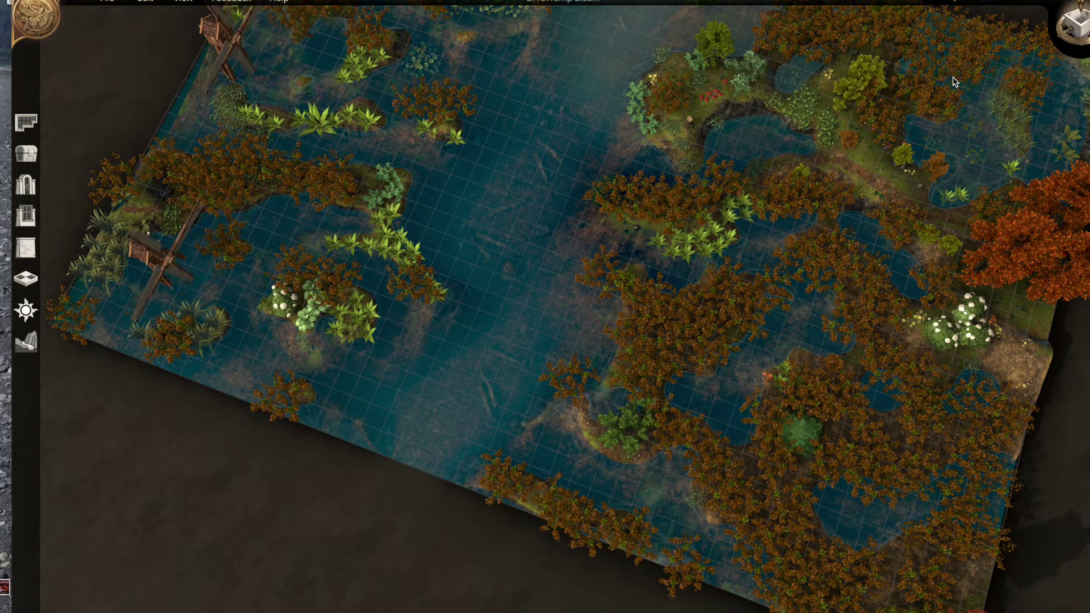
{"action": "left_click", "coordinate": [954, 81]}
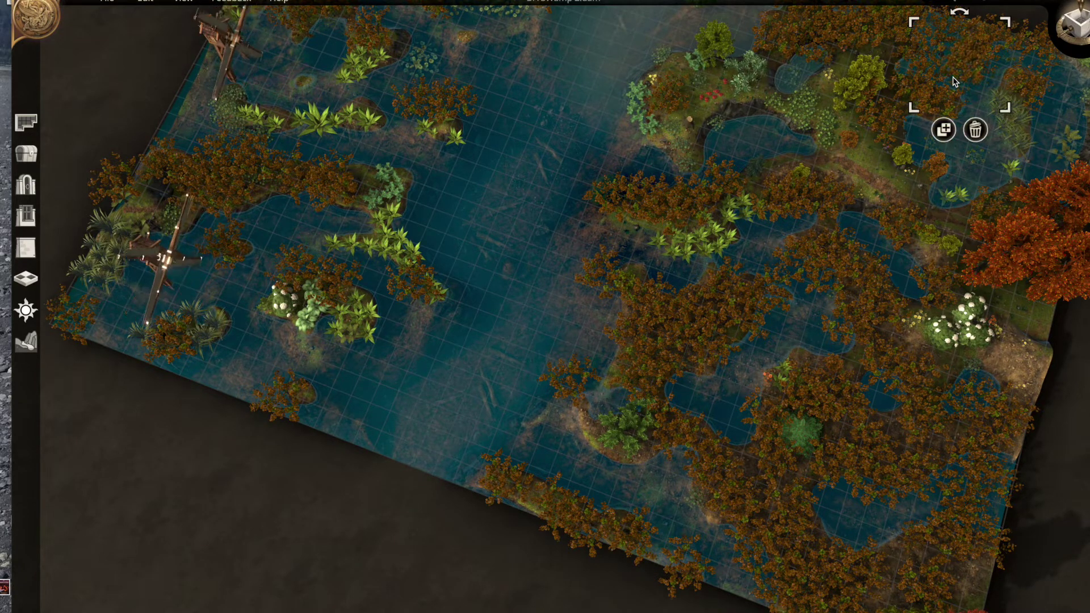
{"action": "left_click", "coordinate": [857, 155]}
{"action": "scroll", "coordinate": [857, 155], "scroll_direction": "down", "scroll_amount": 1}
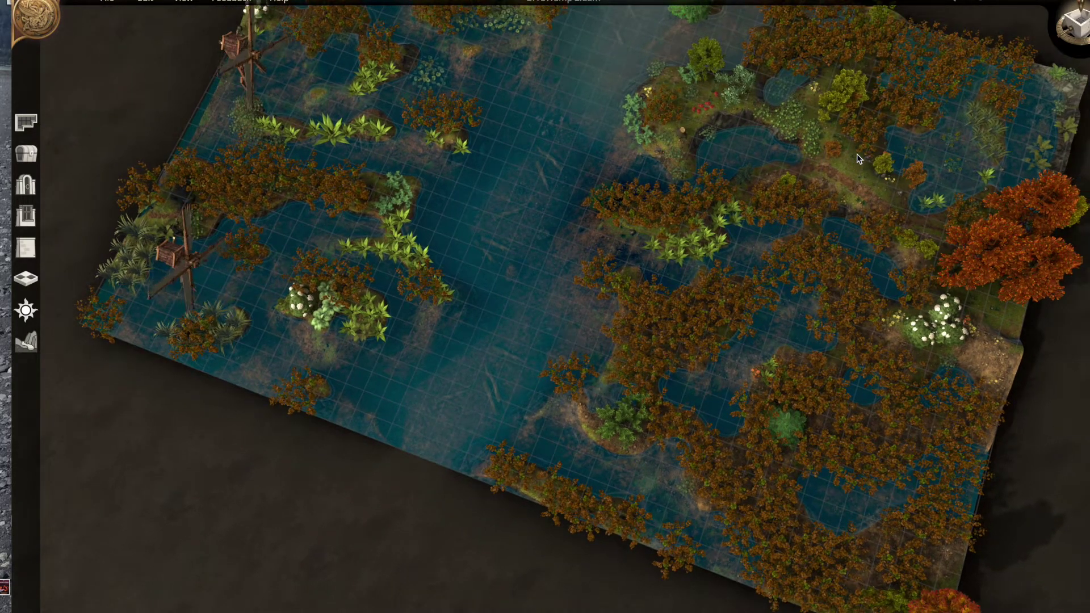
{"action": "middle_click_drag", "start_coordinate": [857, 155], "coordinate": [901, 76]}
{"action": "middle_click_drag", "start_coordinate": [681, 176], "coordinate": [687, 170]}
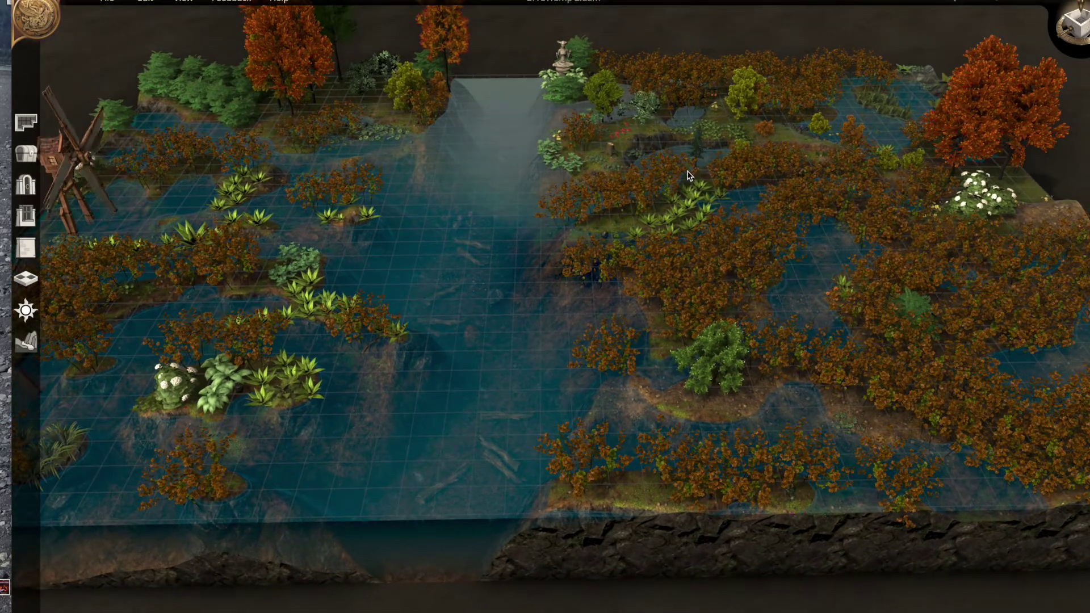
{"action": "scroll", "coordinate": [689, 176], "scroll_direction": "down", "scroll_amount": 2}
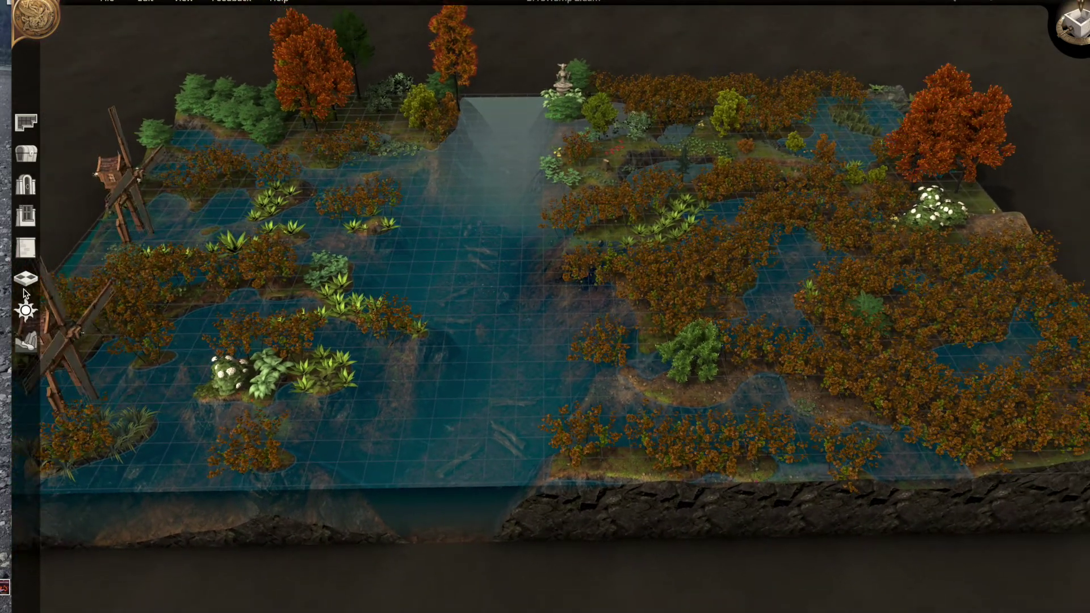
- Apply the sunset lighting preset to the swamp map
{"action": "left_click", "coordinate": [26, 310]}
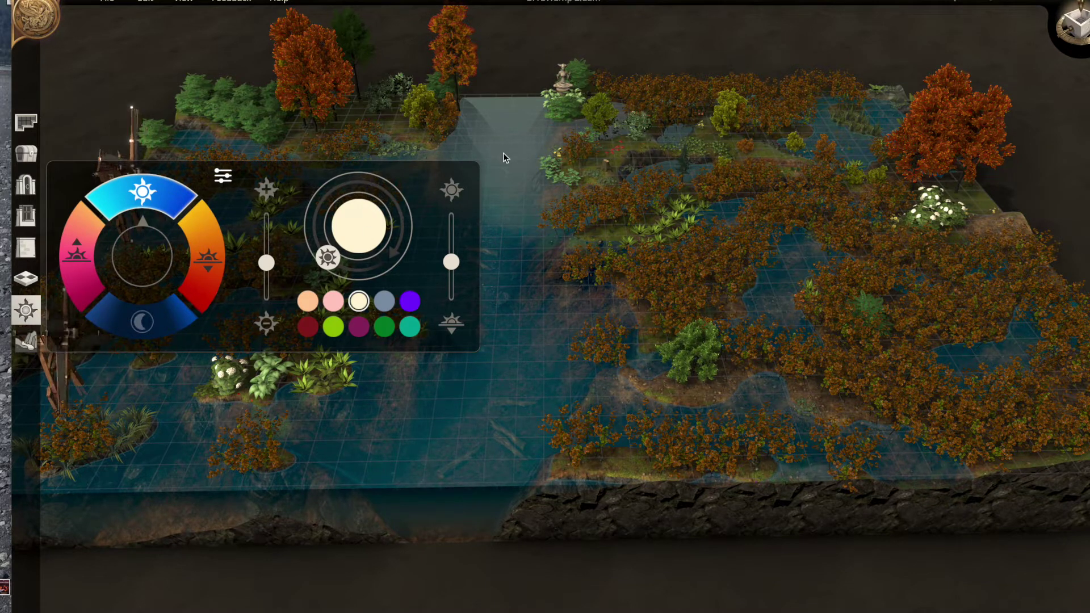
{"action": "left_click", "coordinate": [209, 260]}
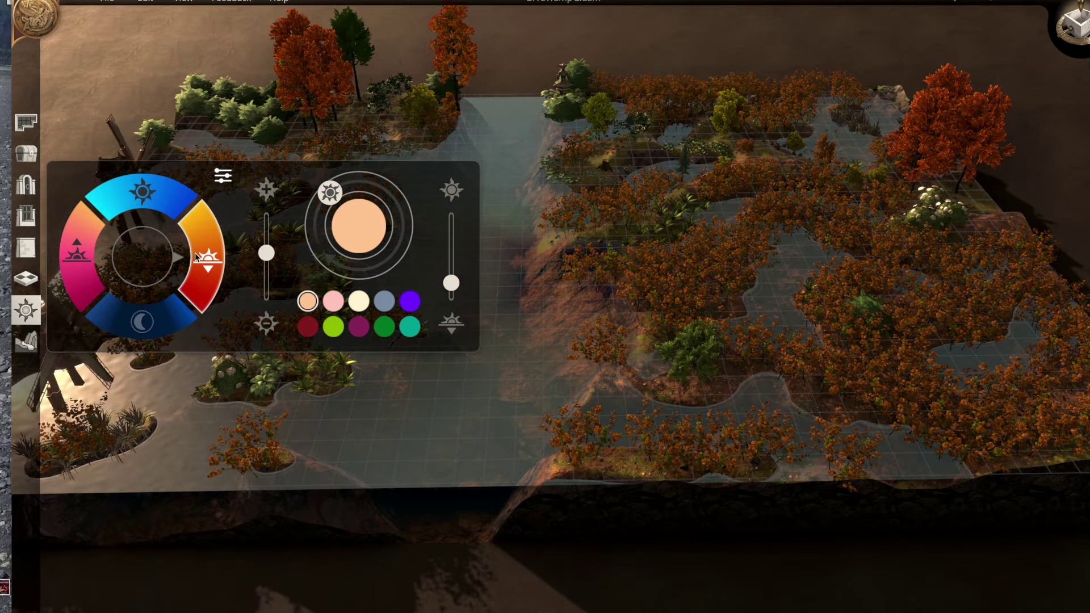
{"action": "left_click", "coordinate": [27, 155]}
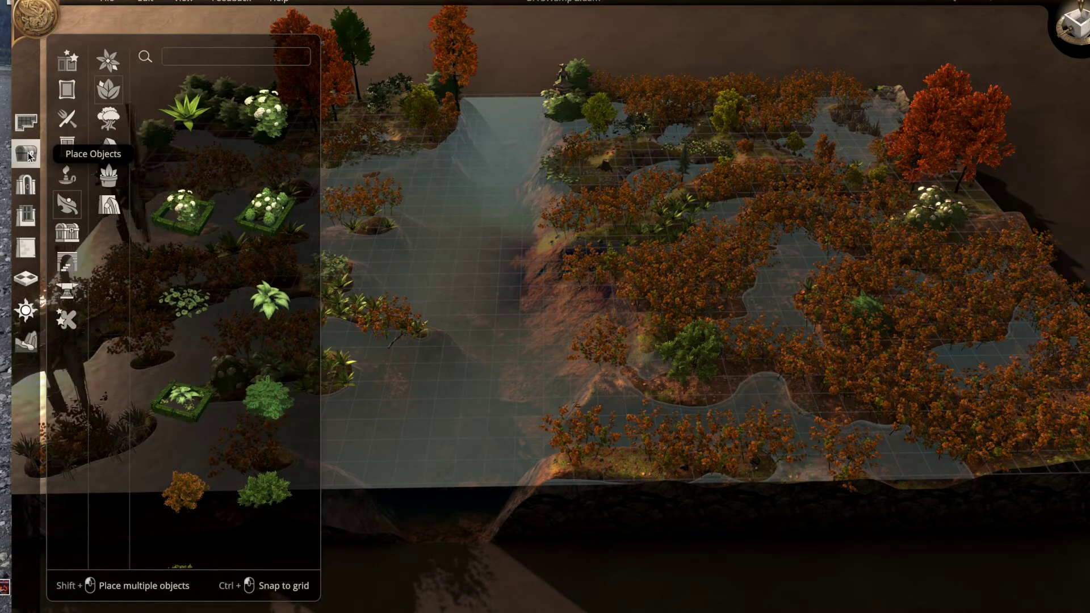
{"action": "left_click", "coordinate": [27, 155]}
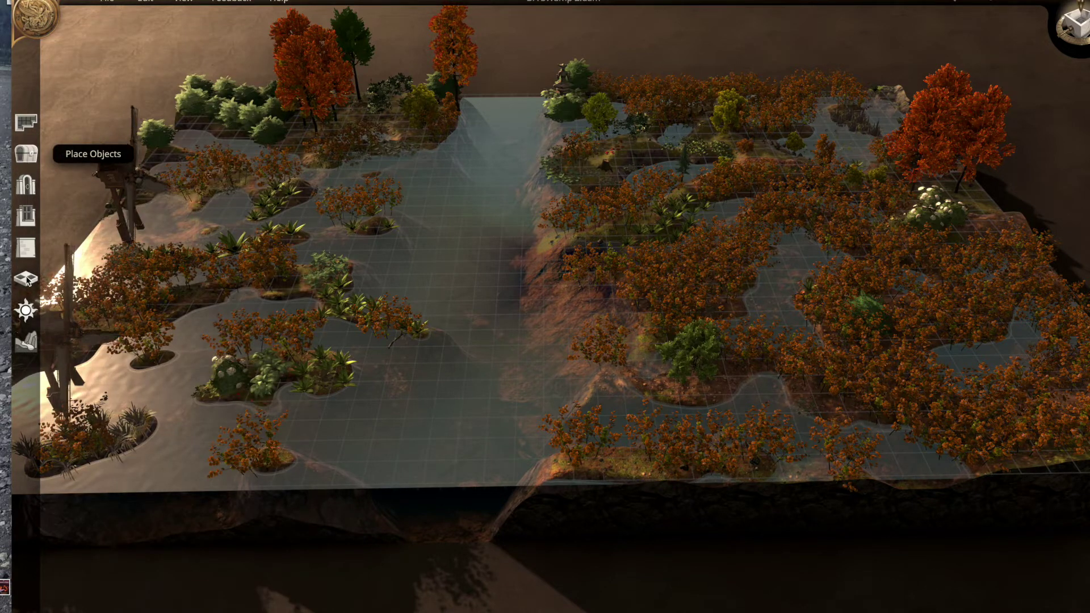
- Preview the sunrise and night lighting presets on the swamp, finishing with the sunset preset
{"action": "left_click", "coordinate": [27, 310]}
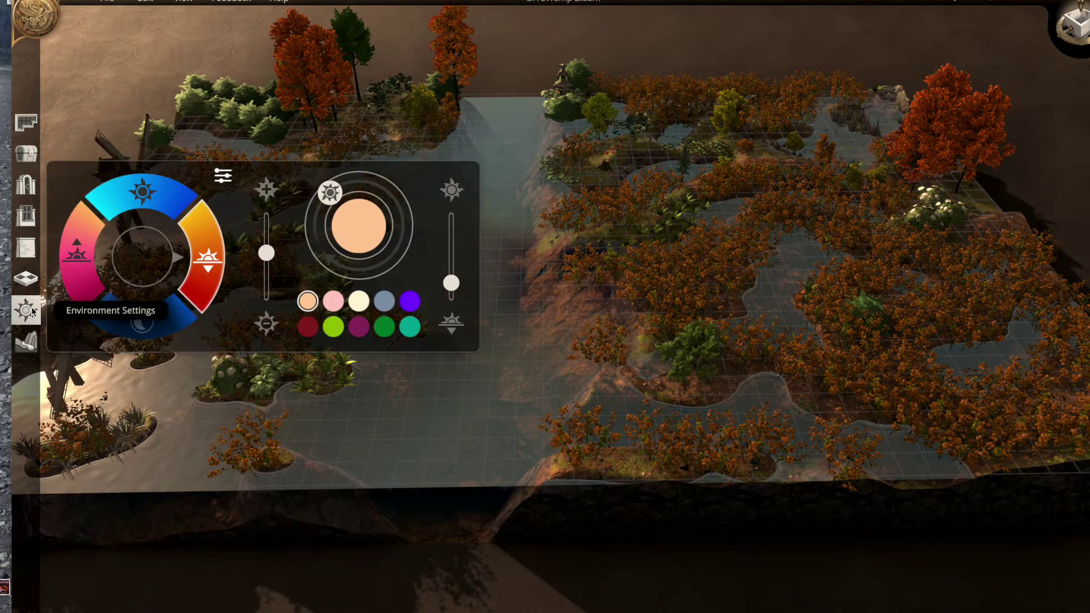
{"action": "left_click", "coordinate": [80, 278]}
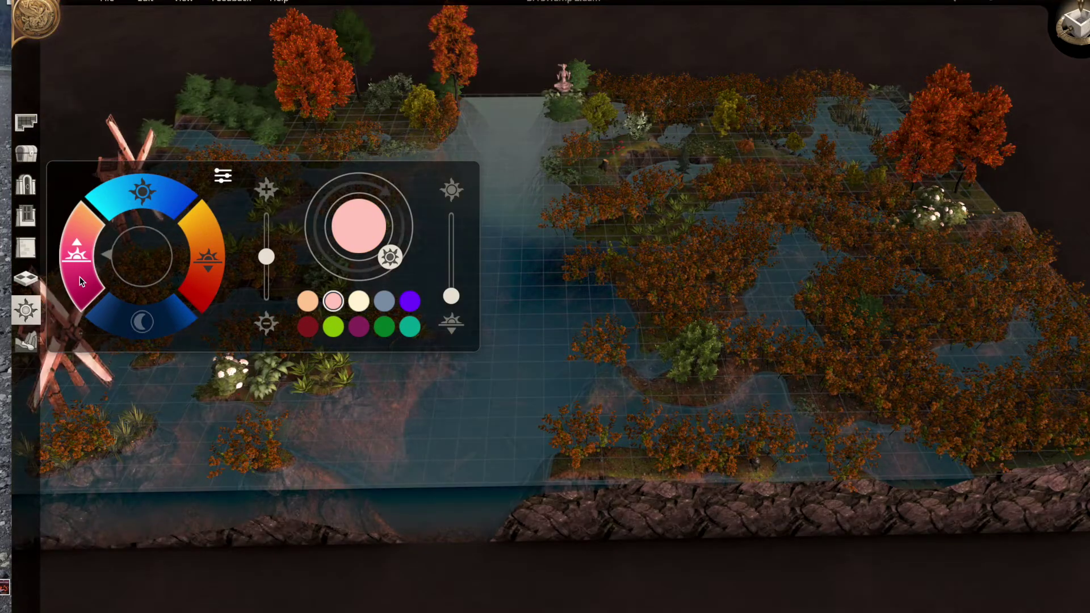
{"action": "left_click", "coordinate": [113, 328]}
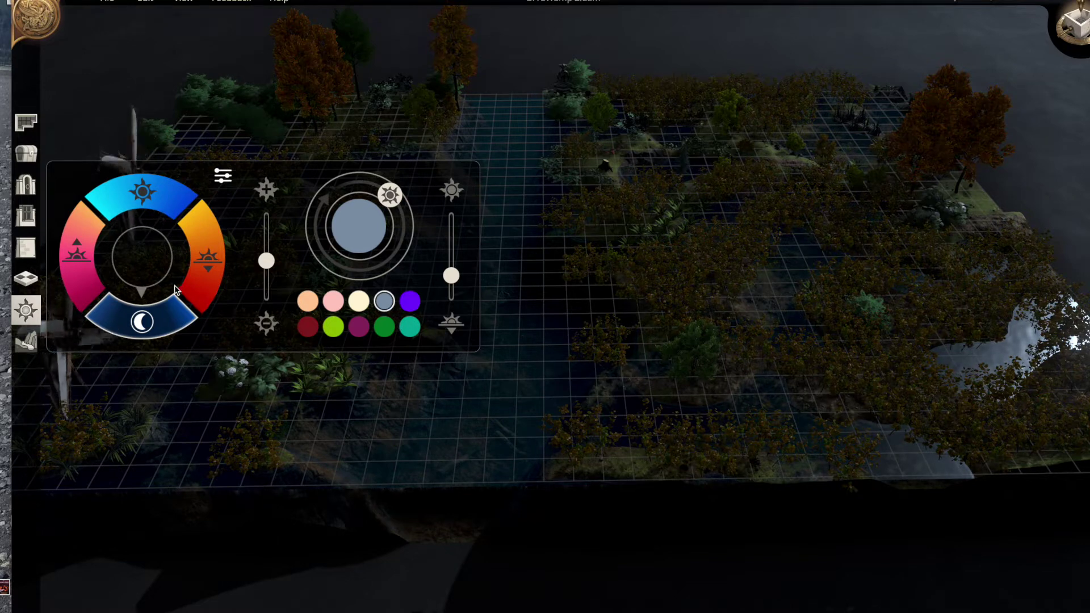
{"action": "left_click", "coordinate": [197, 287]}
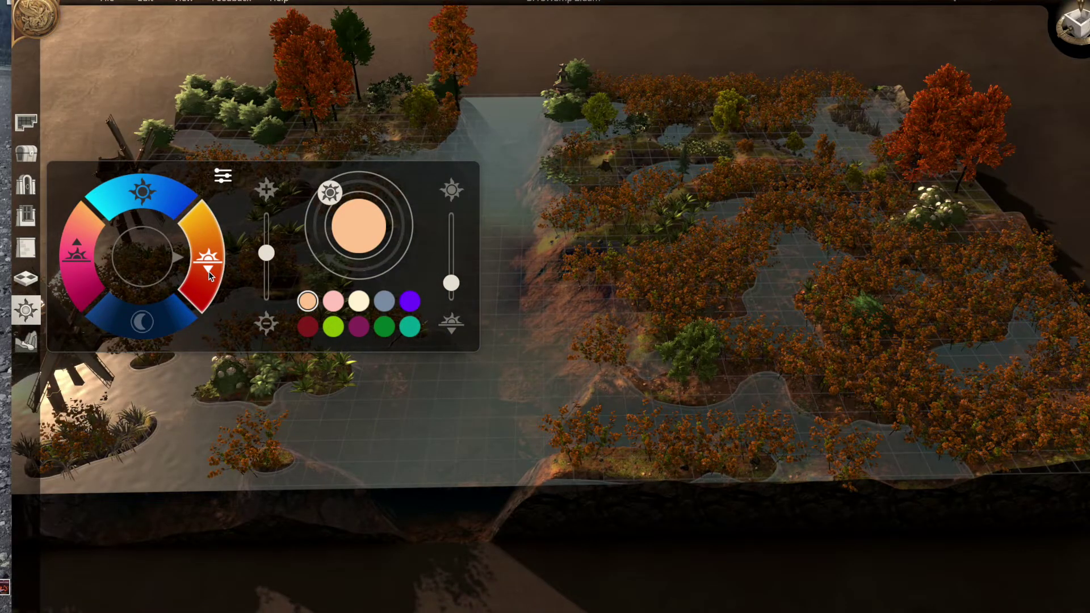
- Raise the sunset light's intensity to near maximum with the swamp's western side in view
{"action": "key", "text": "d"}
{"action": "key", "text": "a"}
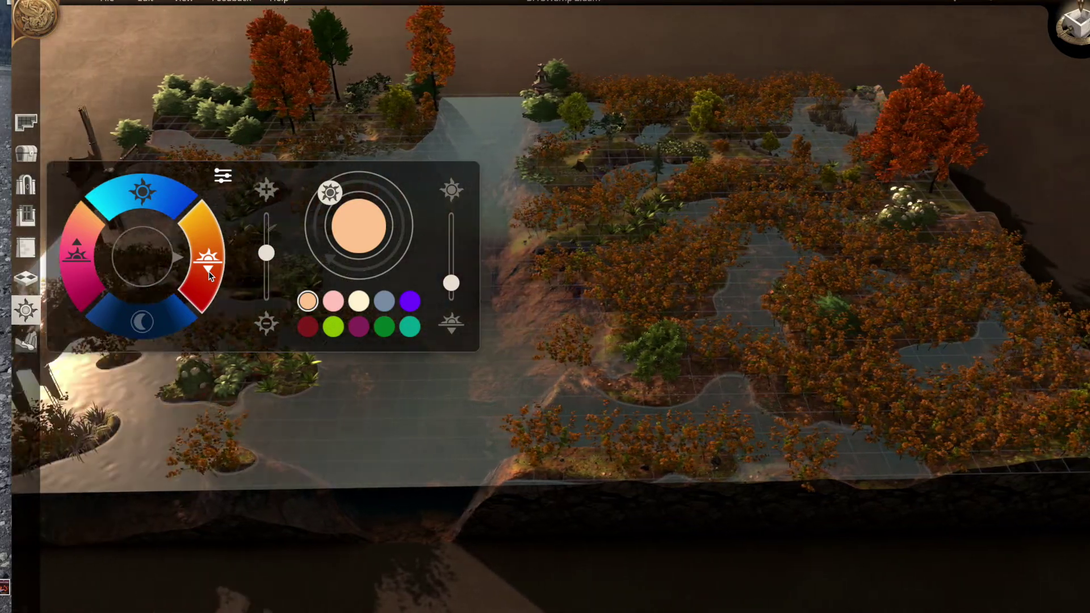
{"action": "key", "text": "a"}
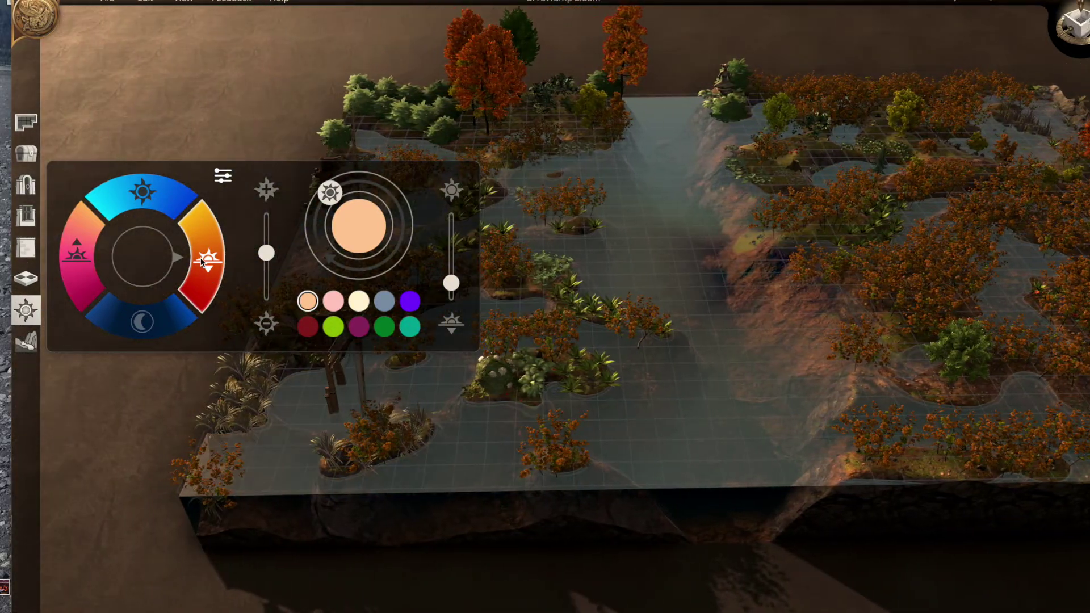
{"action": "left_click_drag", "start_coordinate": [266, 253], "coordinate": [267, 217]}
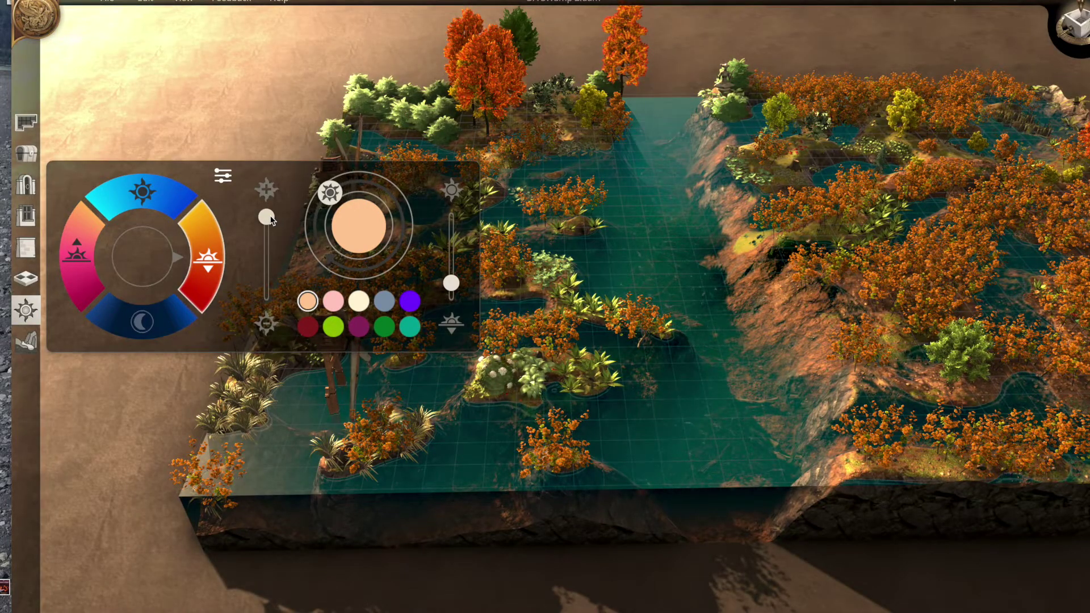
{"action": "mouse_move", "coordinate": [271, 219]}
{"action": "left_mouse_down"}
{"action": "mouse_move", "coordinate": [267, 231]}
{"action": "mouse_move", "coordinate": [267, 220]}
{"action": "left_mouse_up"}
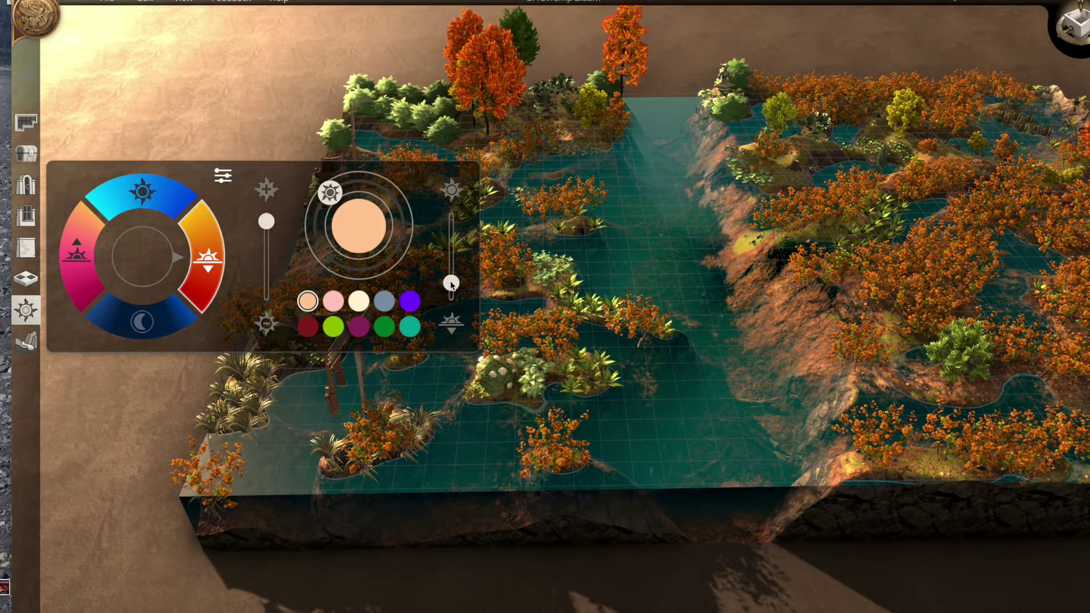
- Vary the sun's elevation between low and nearly overhead, finishing at about mid-height in the top-down view
{"action": "left_click_drag", "start_coordinate": [451, 283], "coordinate": [452, 266]}
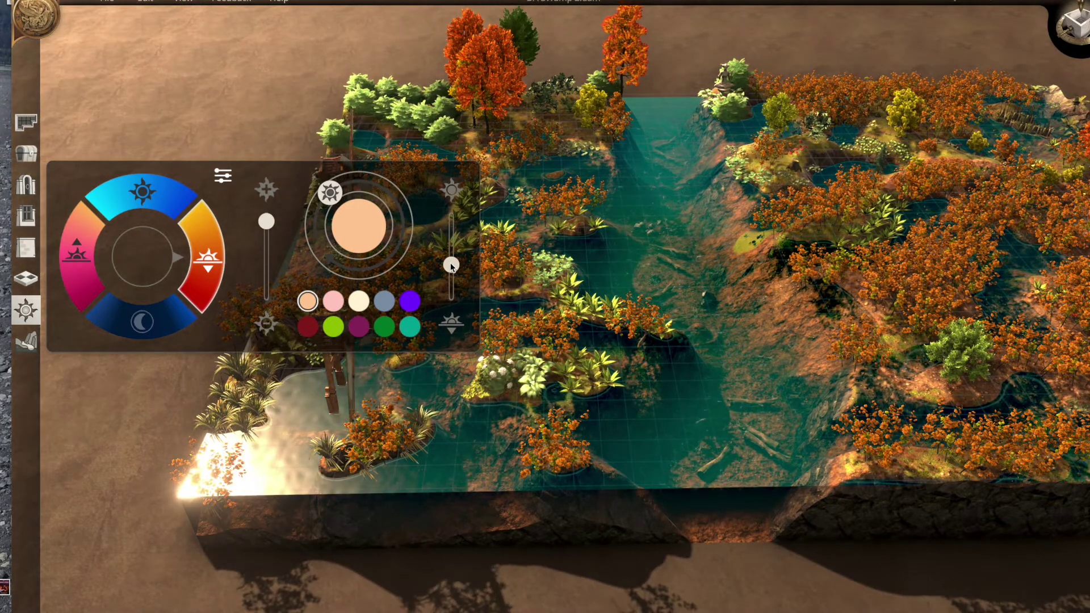
{"action": "left_click_drag", "start_coordinate": [451, 266], "coordinate": [450, 195]}
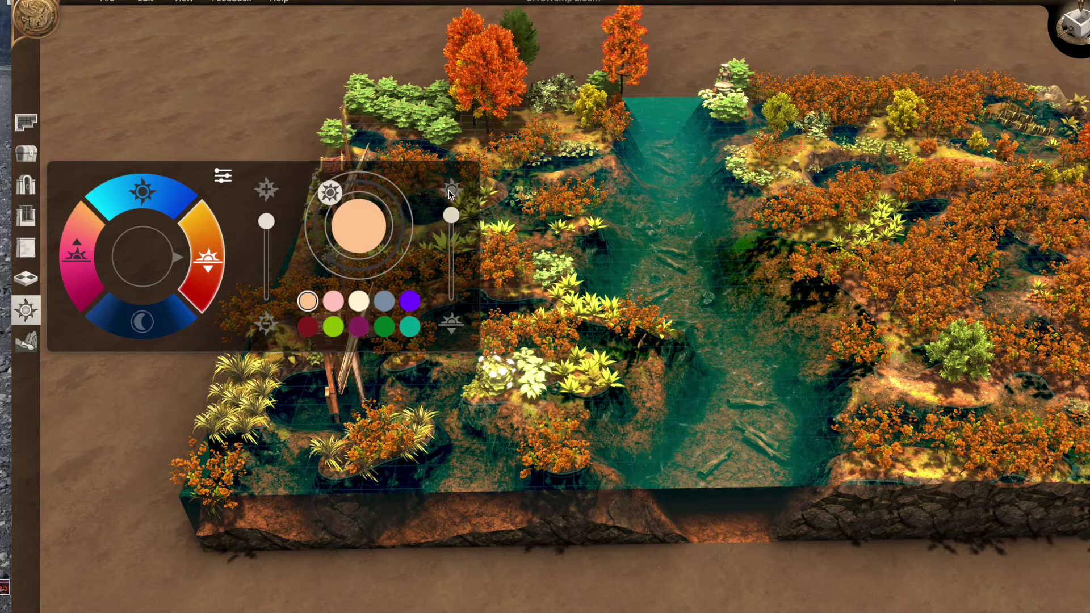
{"action": "mouse_move", "coordinate": [440, 258]}
{"action": "left_mouse_down"}
{"action": "mouse_move", "coordinate": [441, 298]}
{"action": "mouse_move", "coordinate": [440, 276]}
{"action": "left_mouse_up"}
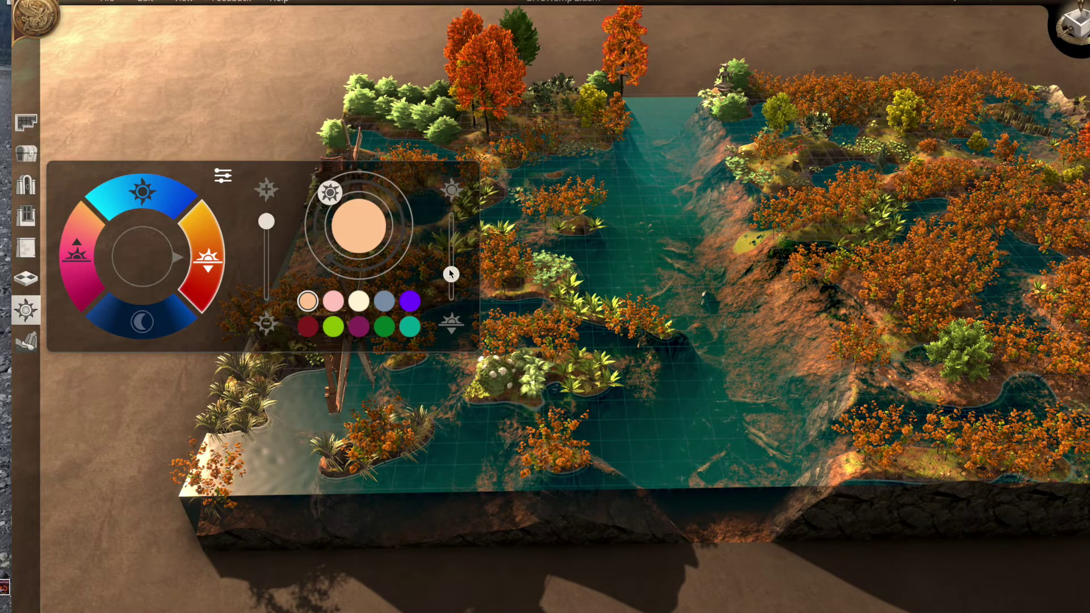
{"action": "left_click_drag", "start_coordinate": [451, 275], "coordinate": [453, 225]}
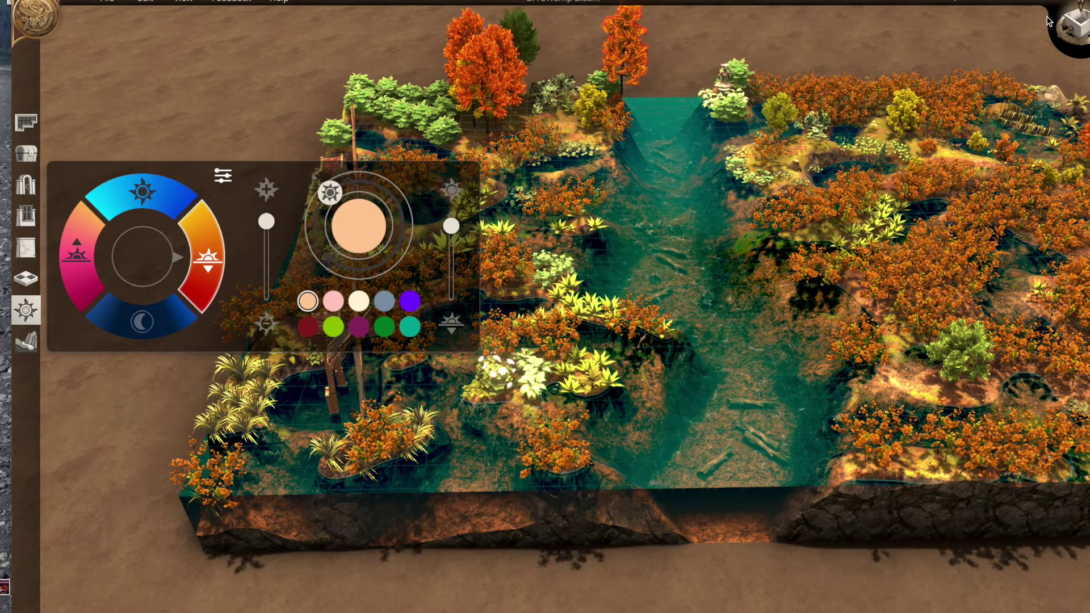
{"action": "left_click", "coordinate": [1064, 24]}
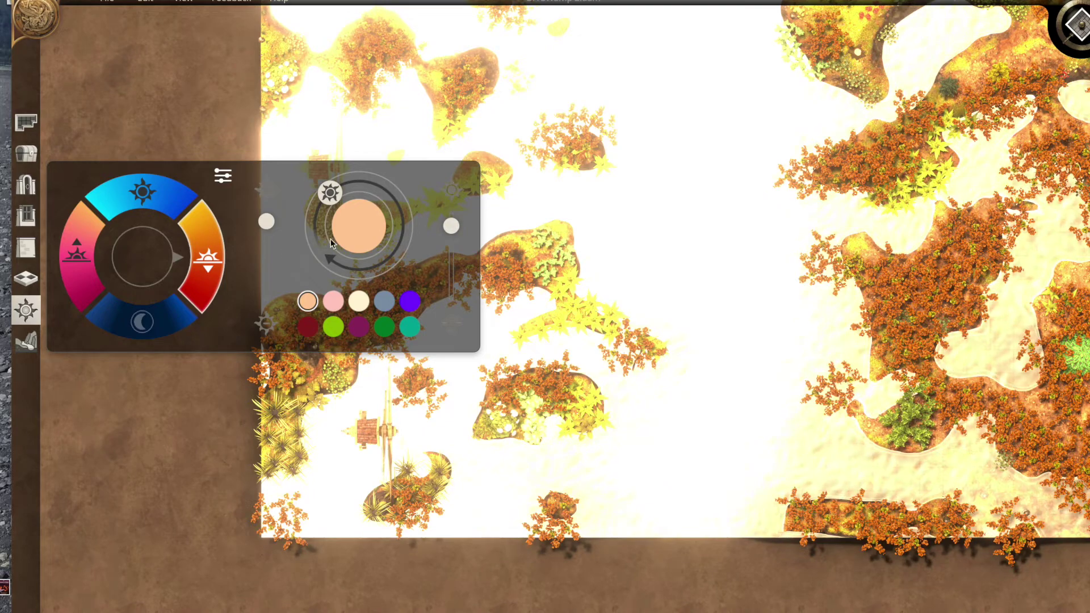
{"action": "left_click_drag", "start_coordinate": [452, 226], "coordinate": [450, 257]}
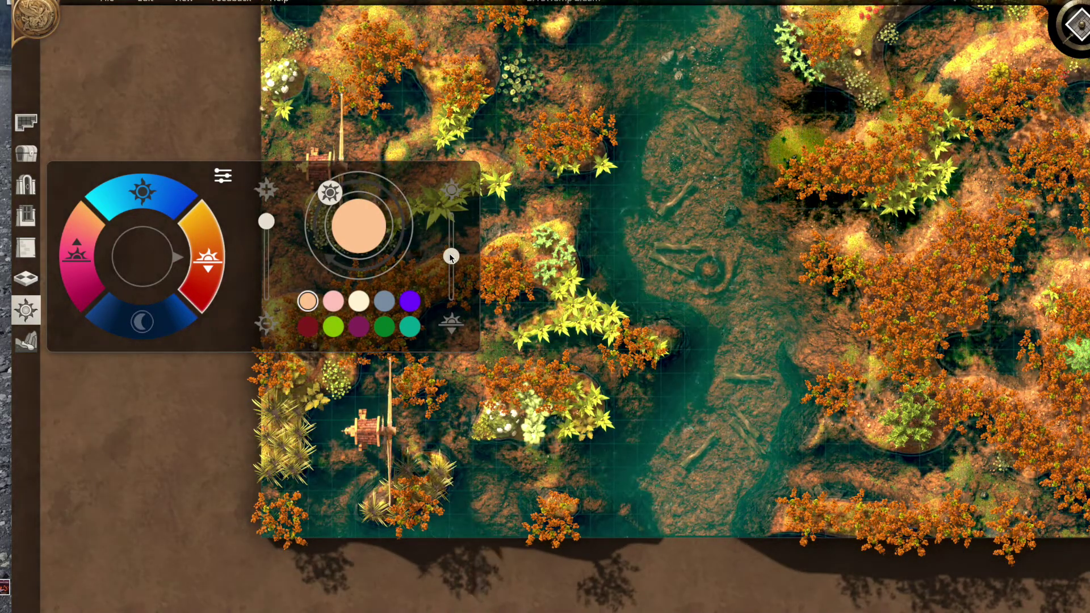
- Try teal, violet and slate-blue light colours on the map, finishing with violet
{"action": "left_click", "coordinate": [410, 326]}
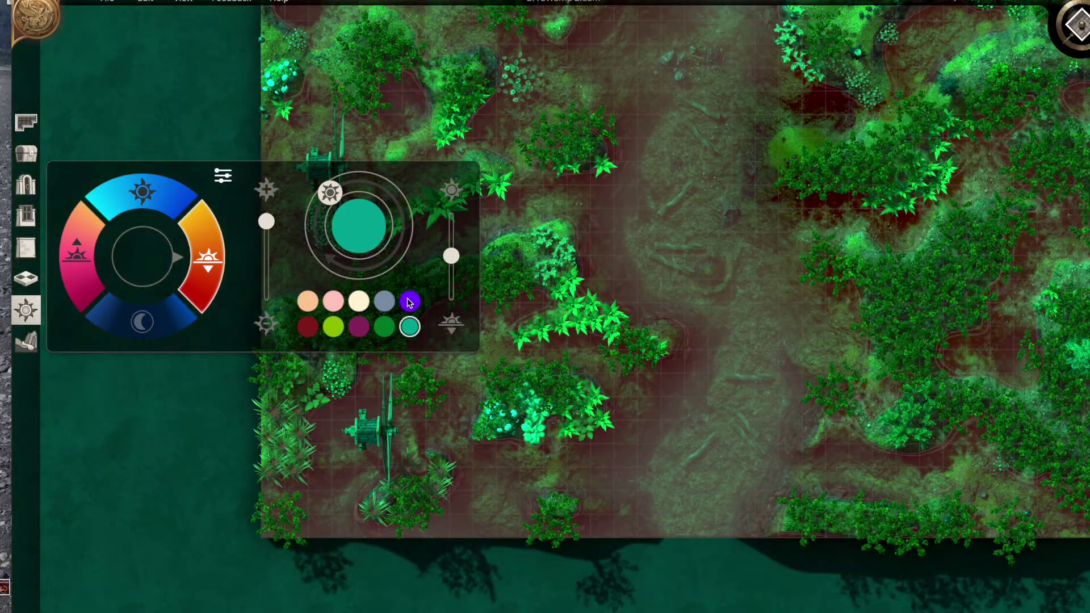
{"action": "left_click", "coordinate": [409, 301]}
{"action": "left_click", "coordinate": [384, 302]}
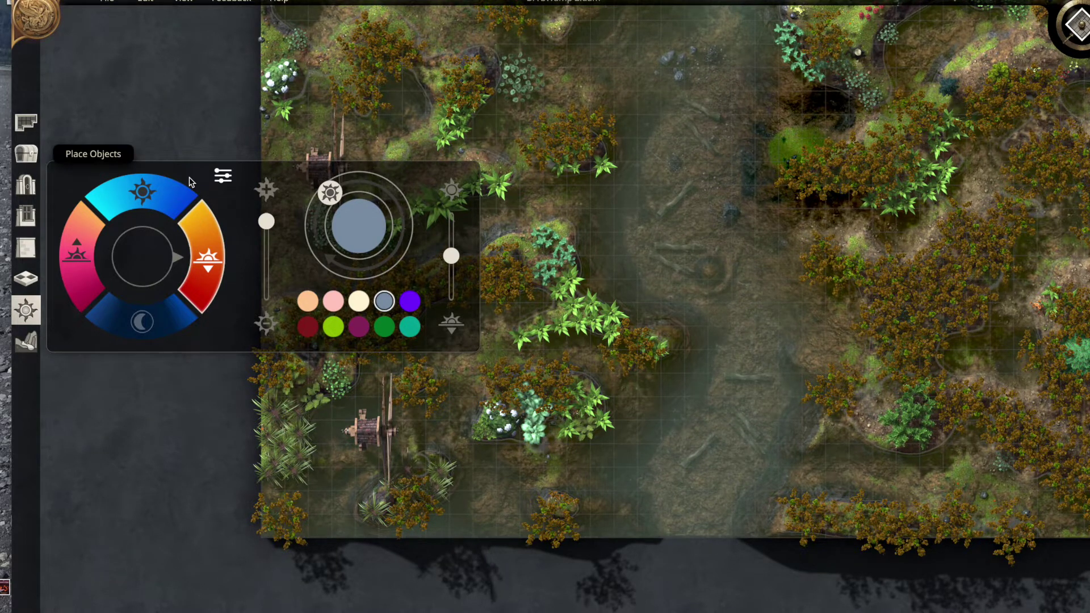
{"action": "left_click", "coordinate": [411, 301]}
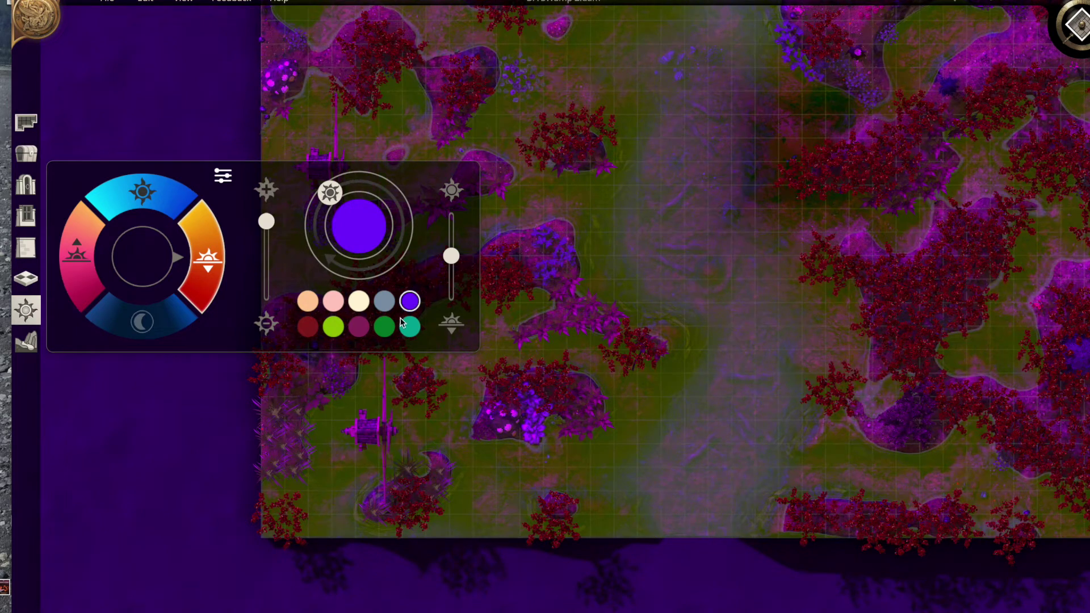
- Restore the daytime lighting preset and switch the camera from top-down to the perspective view
{"action": "left_click", "coordinate": [166, 196]}
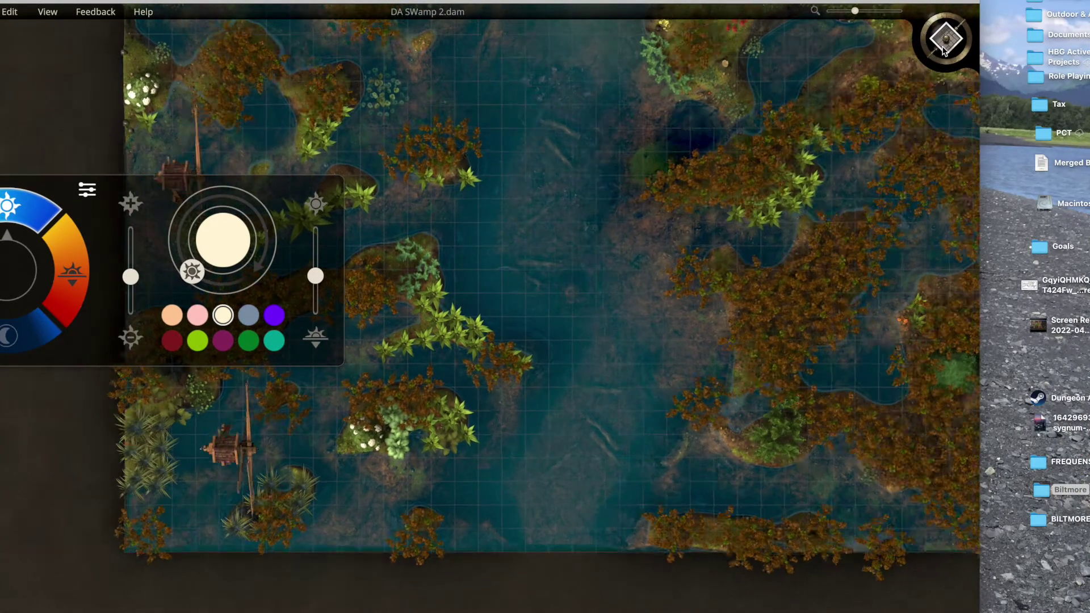
{"action": "left_click", "coordinate": [943, 51]}
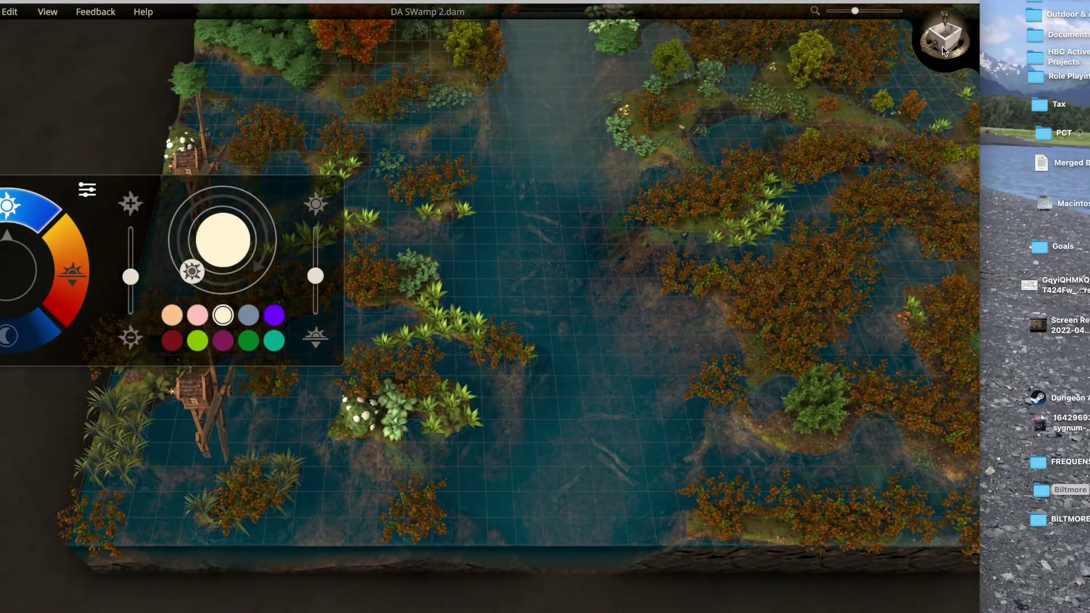
{"action": "left_click", "coordinate": [943, 51]}
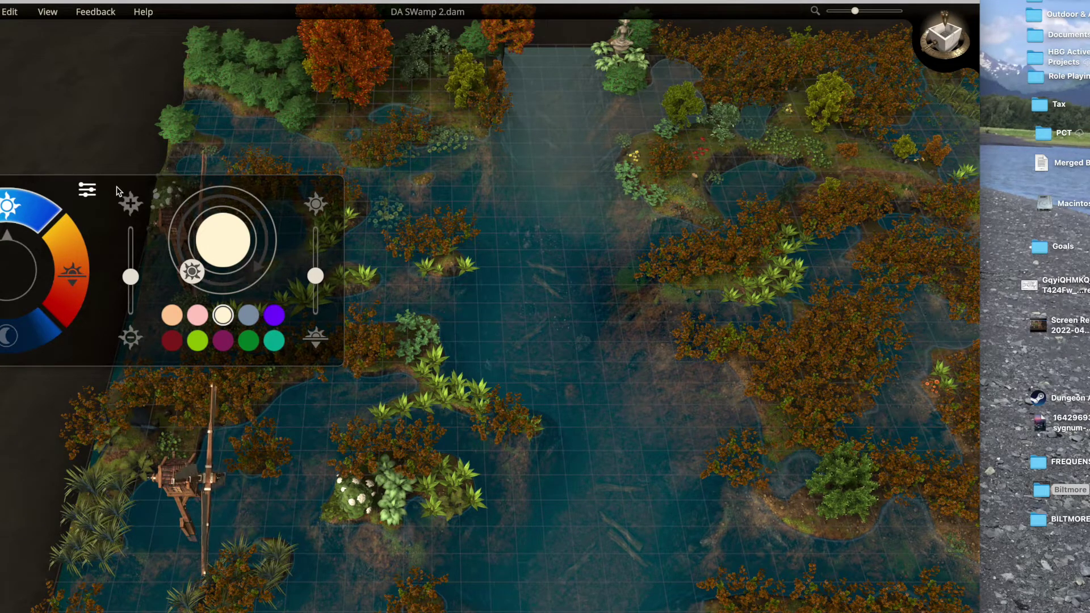
- Examine the river channel, the planted islands and the surrounding banks up close in daylight
{"action": "key", "text": "a"}
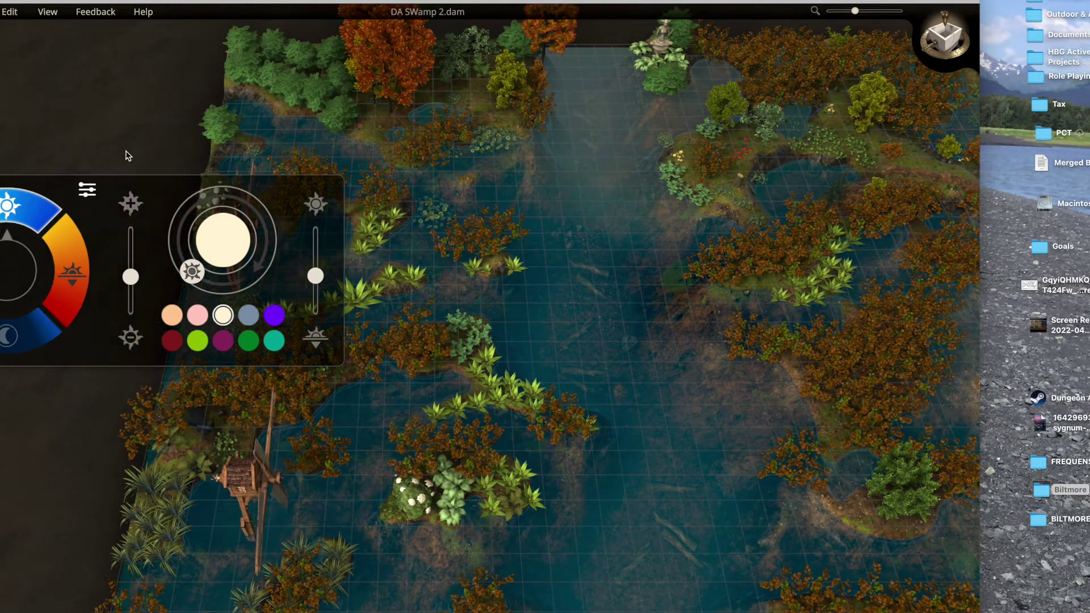
{"action": "scroll", "coordinate": [486, 170], "scroll_direction": "up", "scroll_amount": 5}
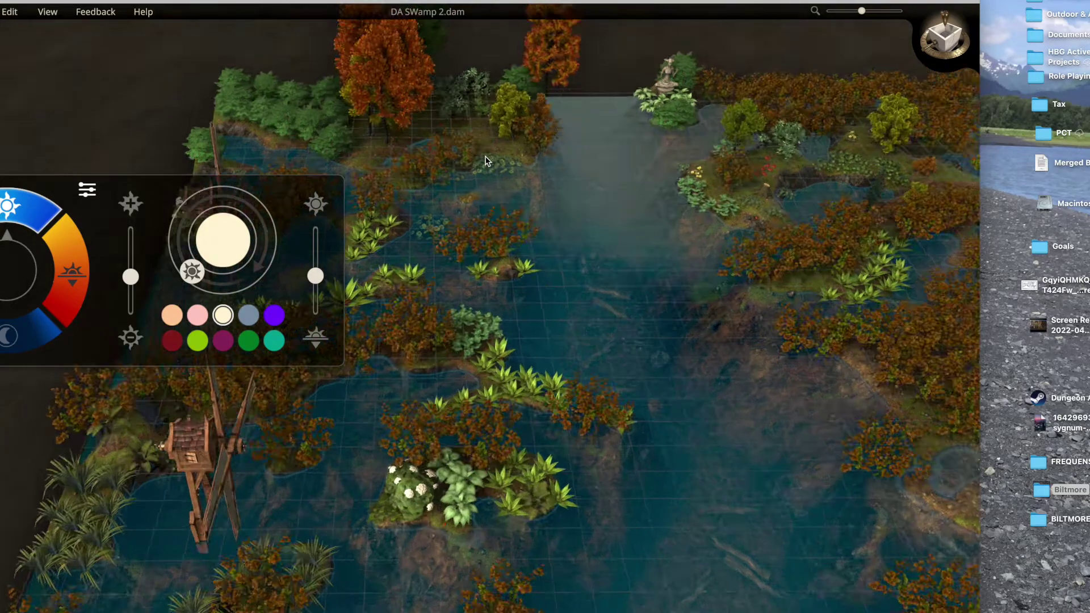
{"action": "scroll", "coordinate": [460, 177], "scroll_direction": "up", "scroll_amount": 3}
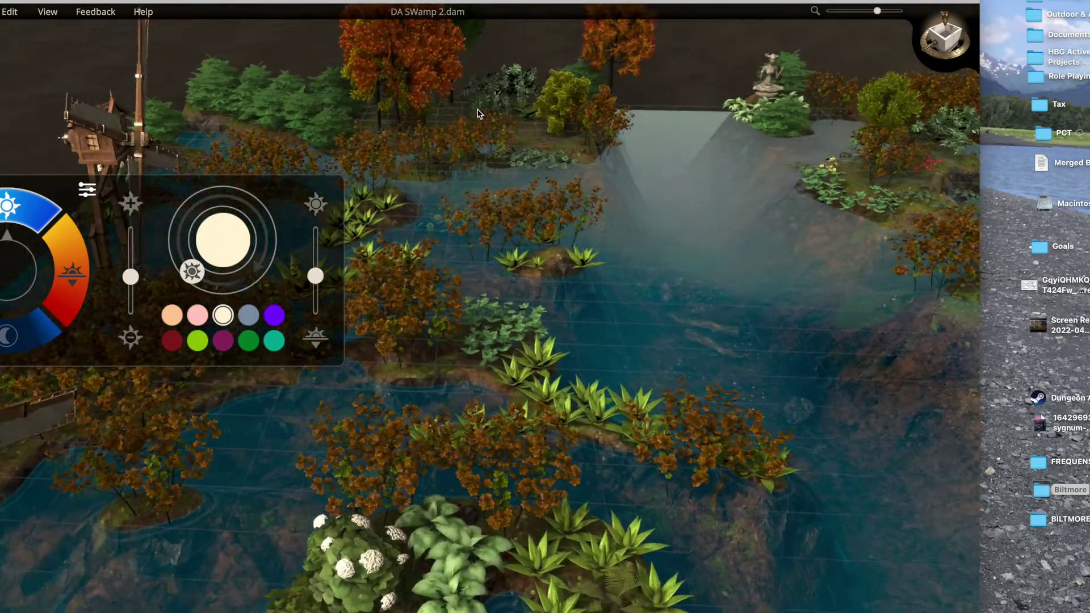
{"action": "key", "text": "d"}
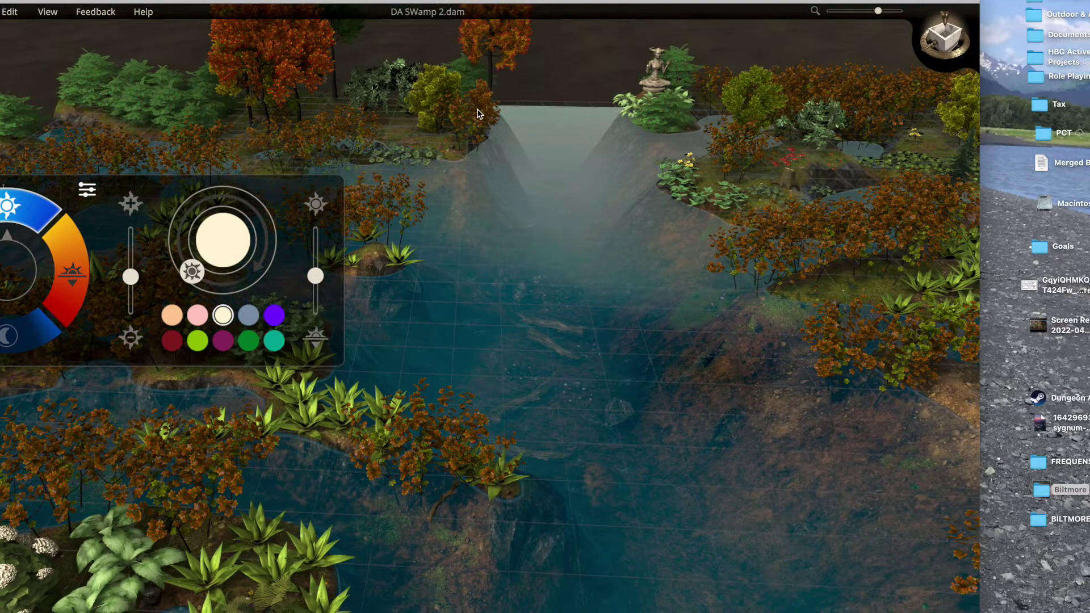
{"action": "key", "text": "s"}
{"action": "key", "text": "s"}
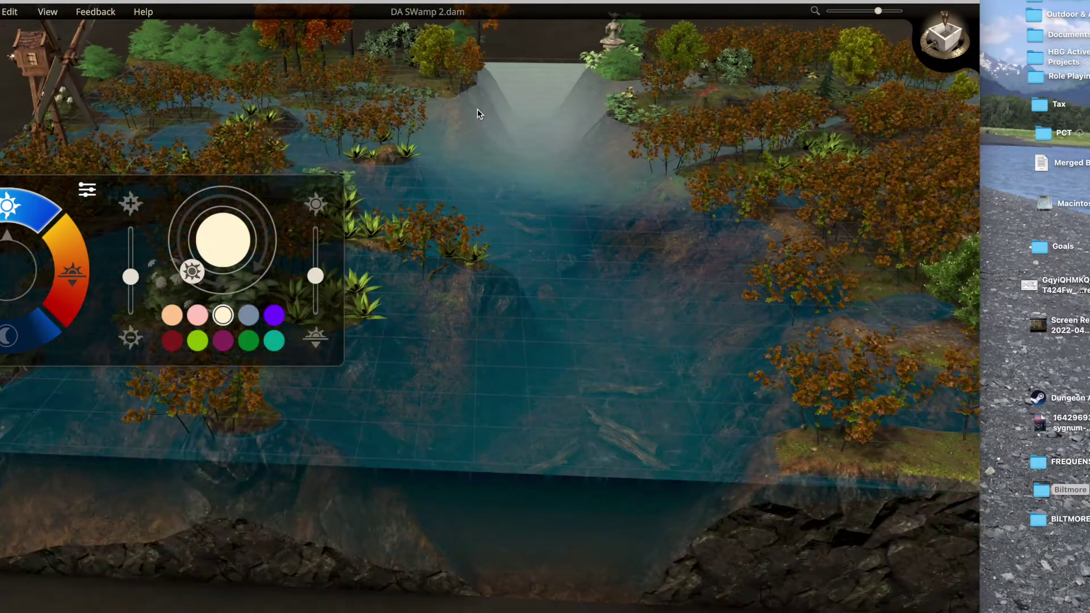
{"action": "key", "text": "a"}
{"action": "key", "text": "w"}
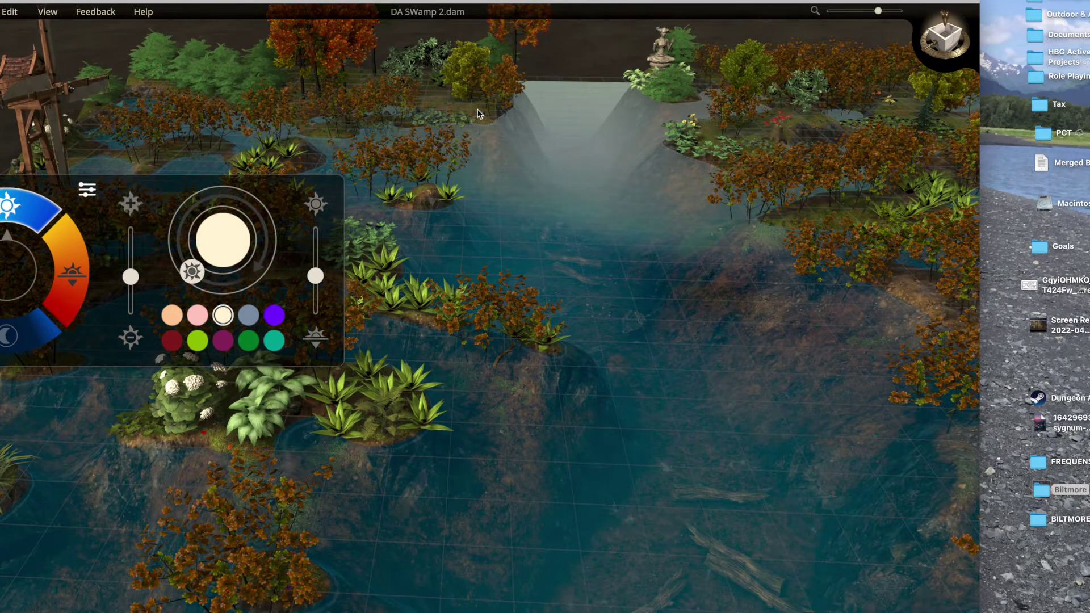
- Move the program window back to the right across the desktop
{"action": "left_click_drag", "start_coordinate": [404, 2], "coordinate": [441, 0]}
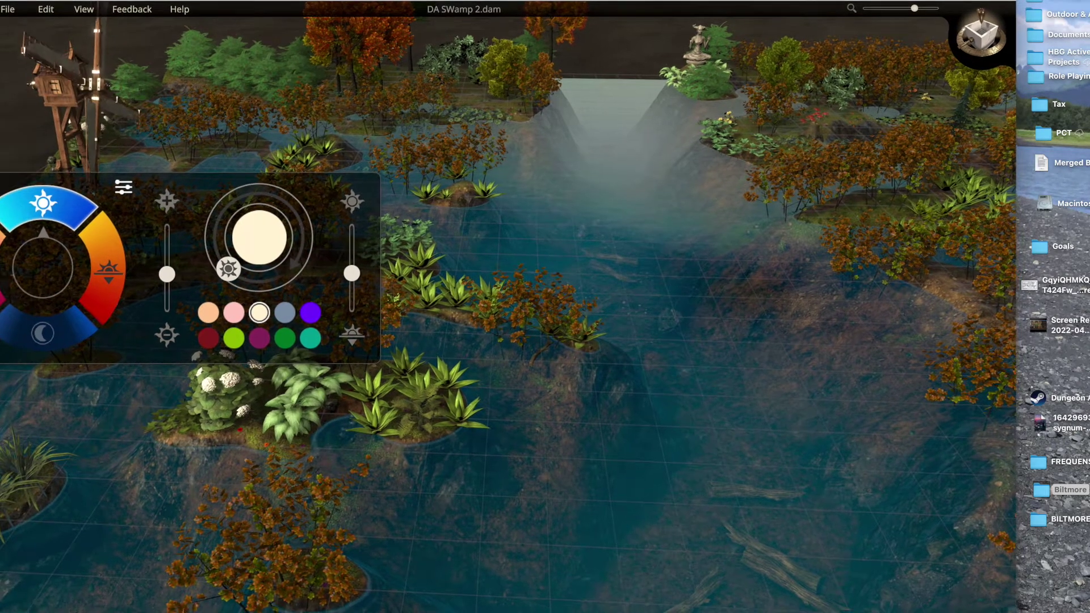
{"action": "left_click_drag", "start_coordinate": [373, 2], "coordinate": [413, 0]}
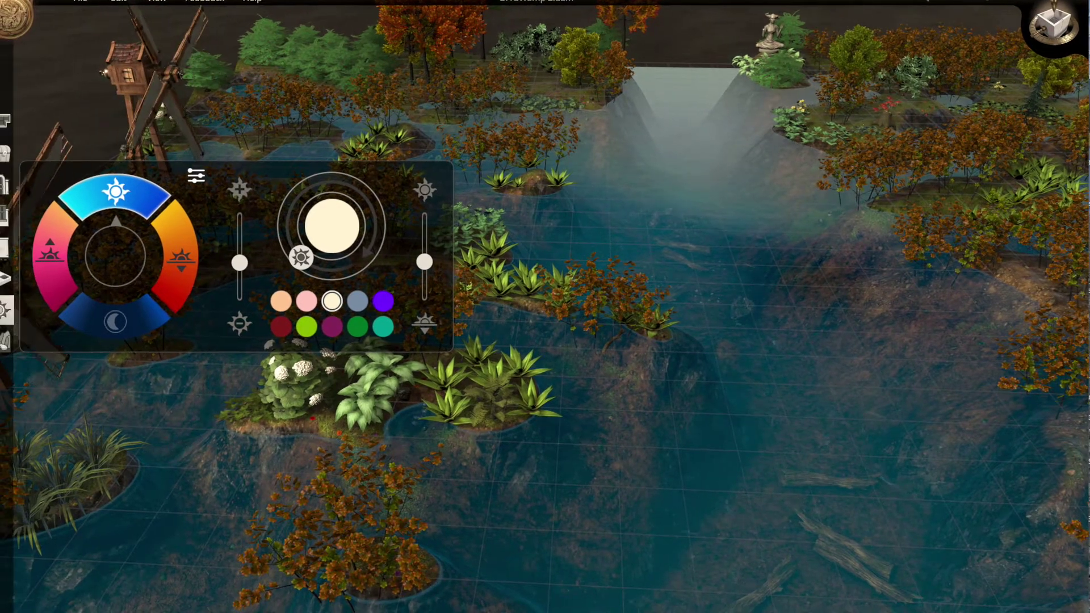